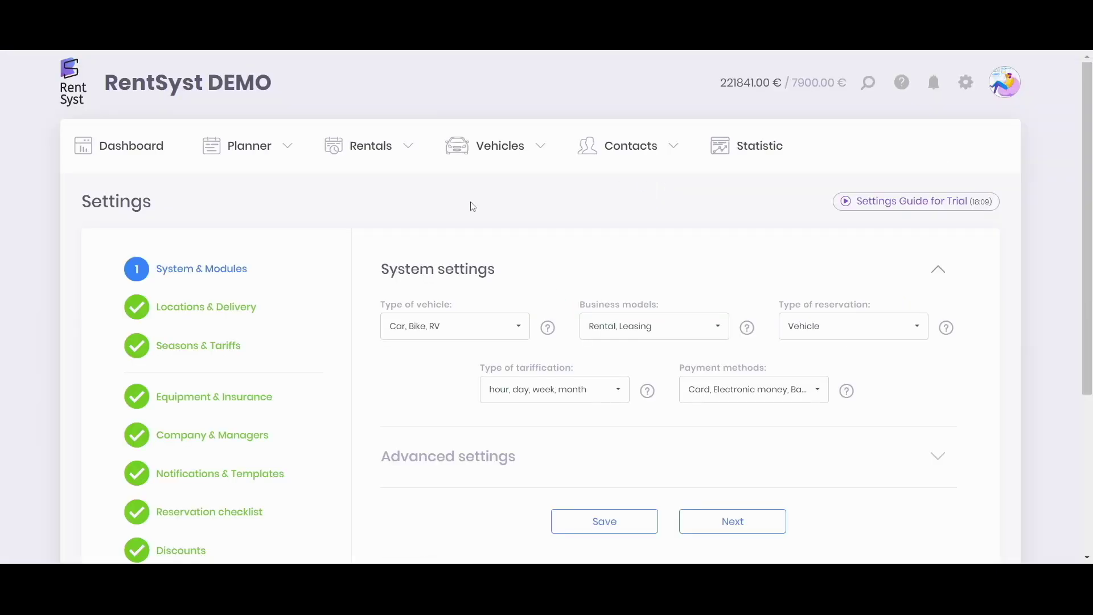
Step: Expand the advanced system settings and examine the enabled modules, particularly the OverBooking option
click(513, 462)
scroll(664, 347, down, 3)
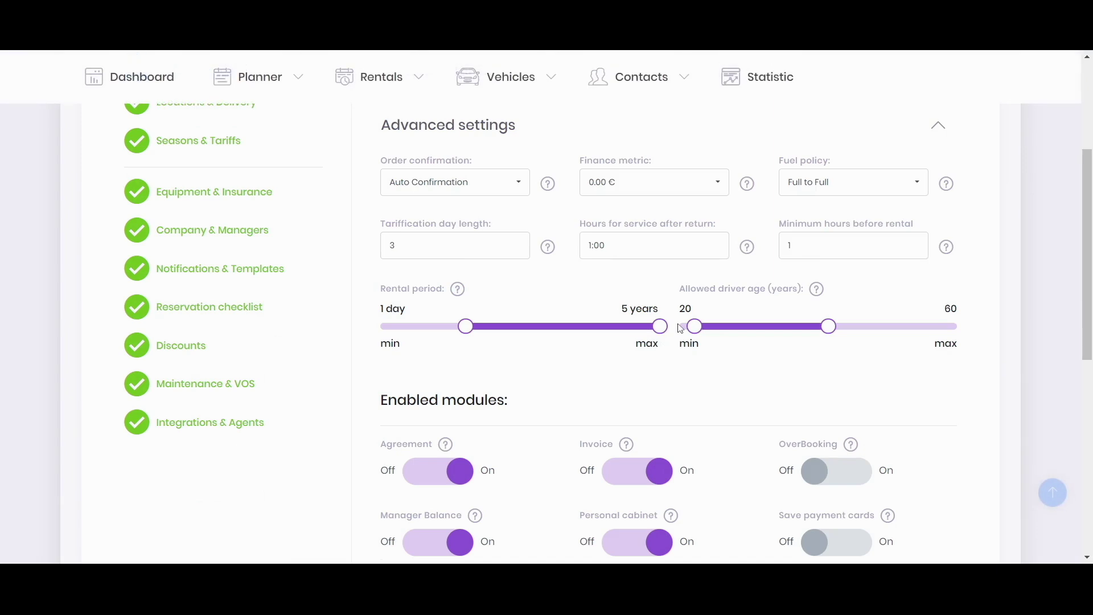
scroll(817, 333, down, 2)
double_click(785, 329)
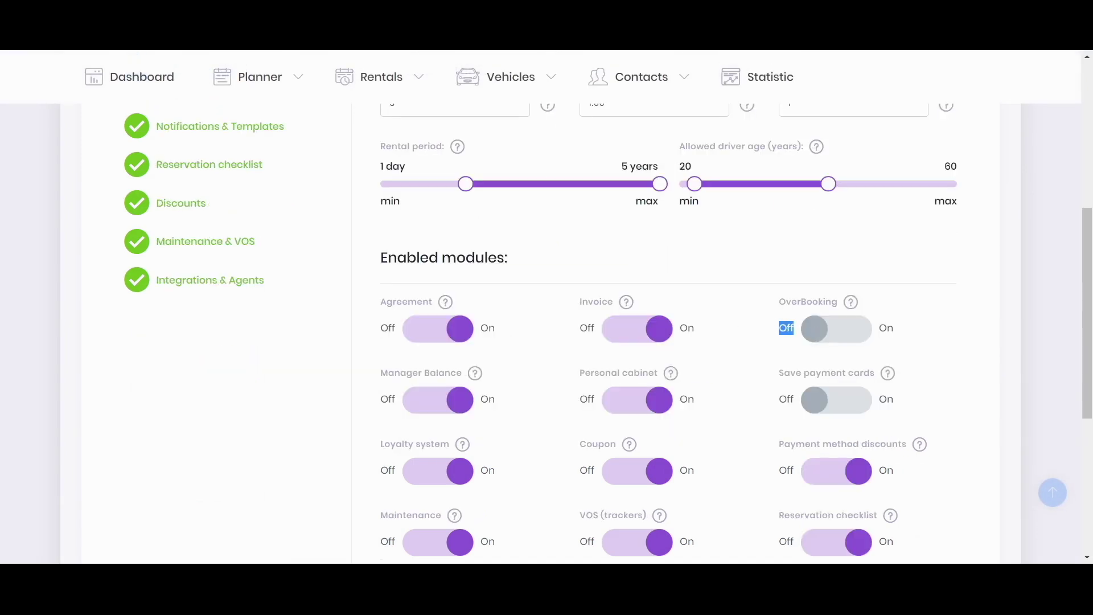
double_click(473, 258)
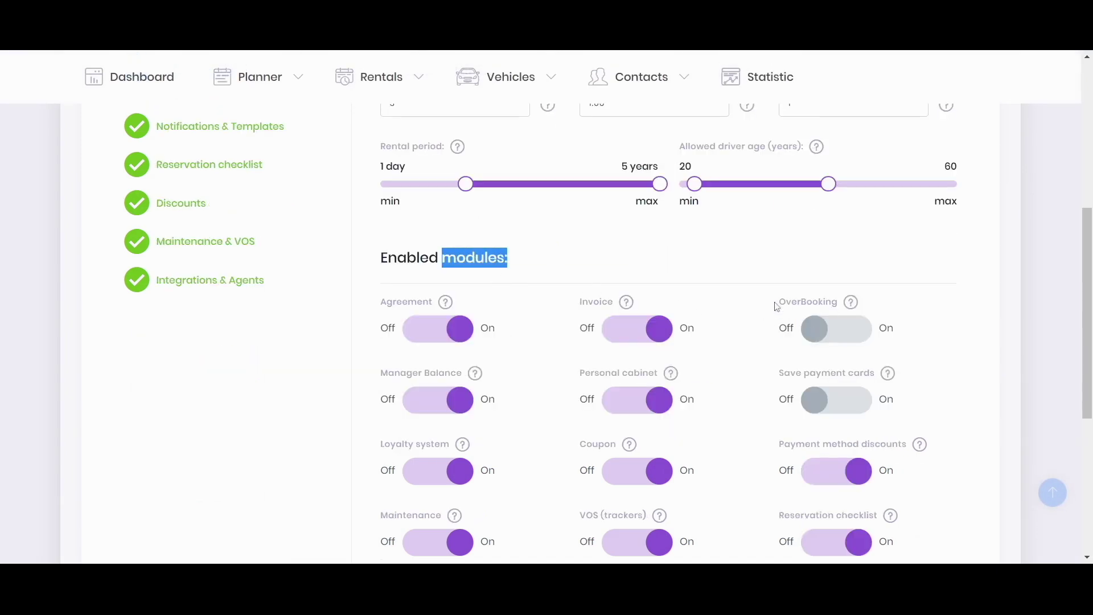
drag(777, 306, 841, 309)
click(852, 305)
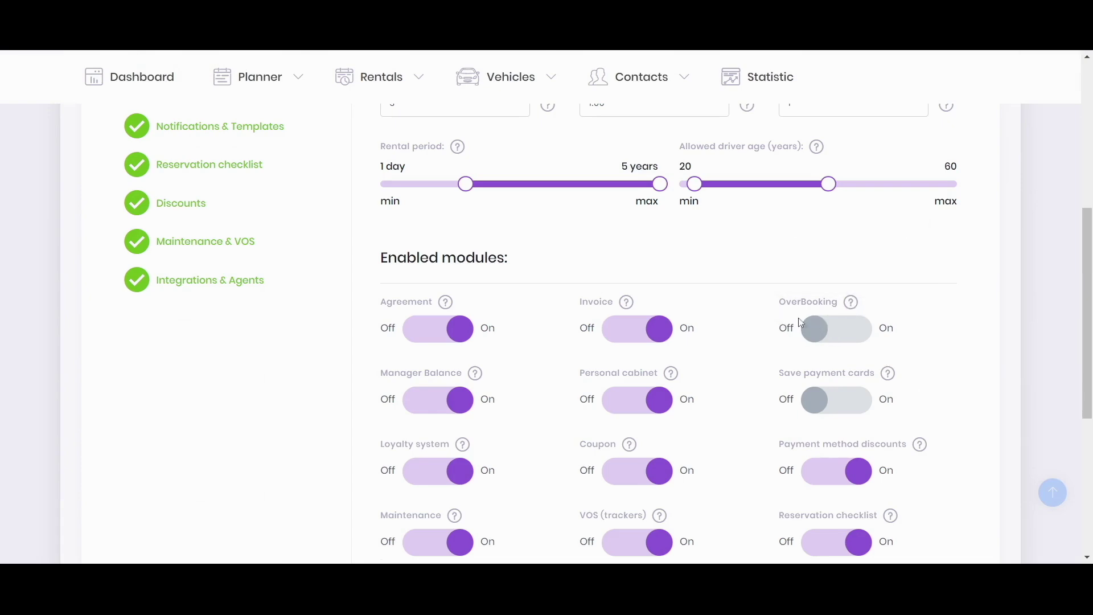
scroll(700, 385, up, 6)
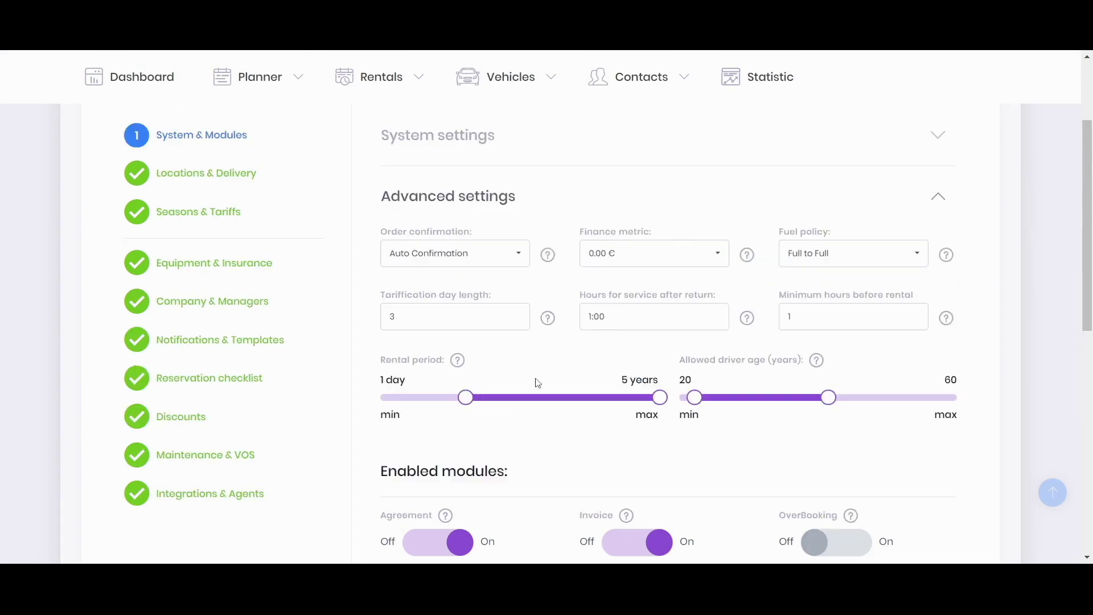
Step: Open the planner timeline and examine the bookings of all vehicles over a wider date range
click(275, 149)
click(245, 221)
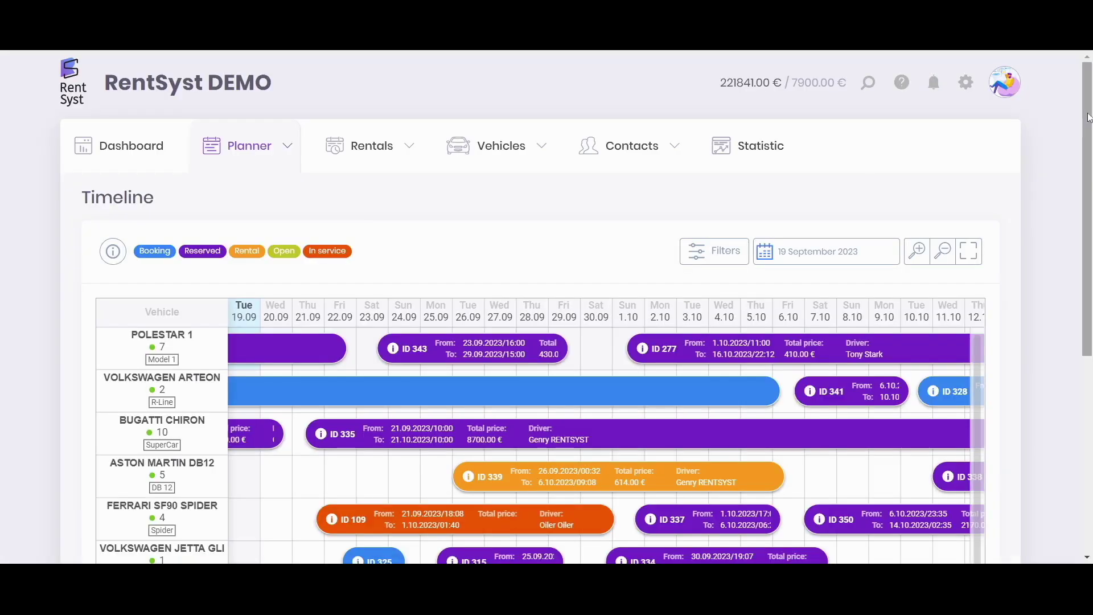
scroll(1090, 208, down, 3)
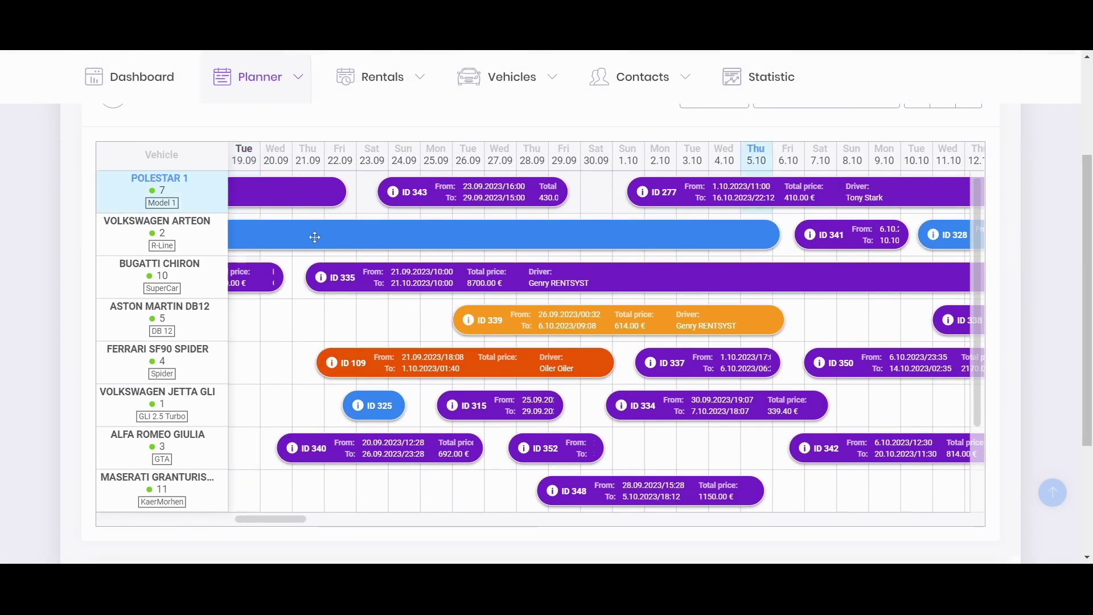
scroll(225, 398, down, 5)
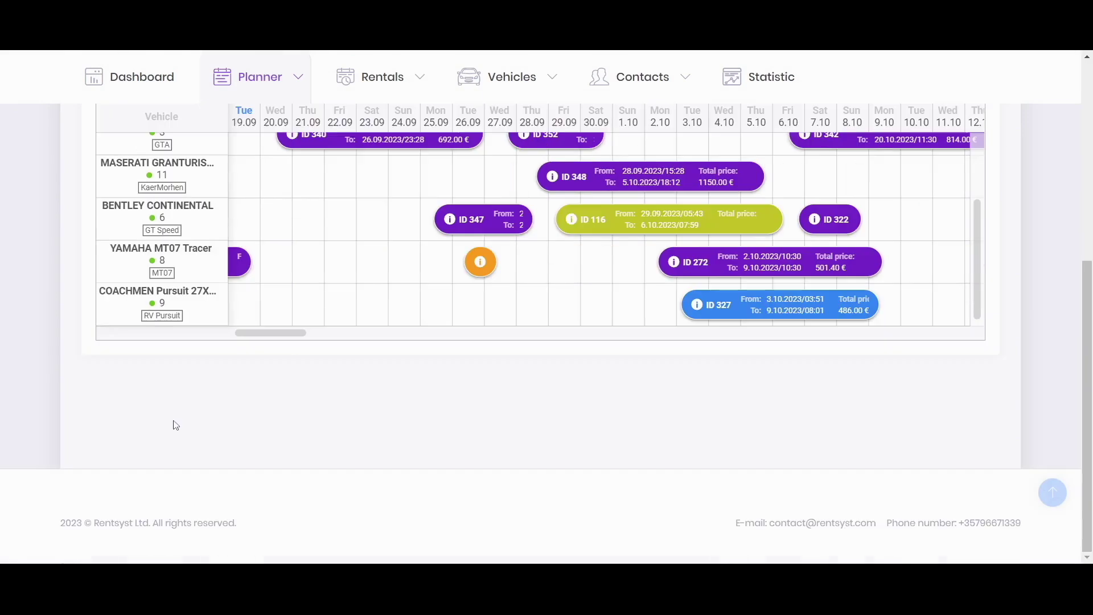
scroll(171, 422, up, 3)
scroll(440, 332, down, 5)
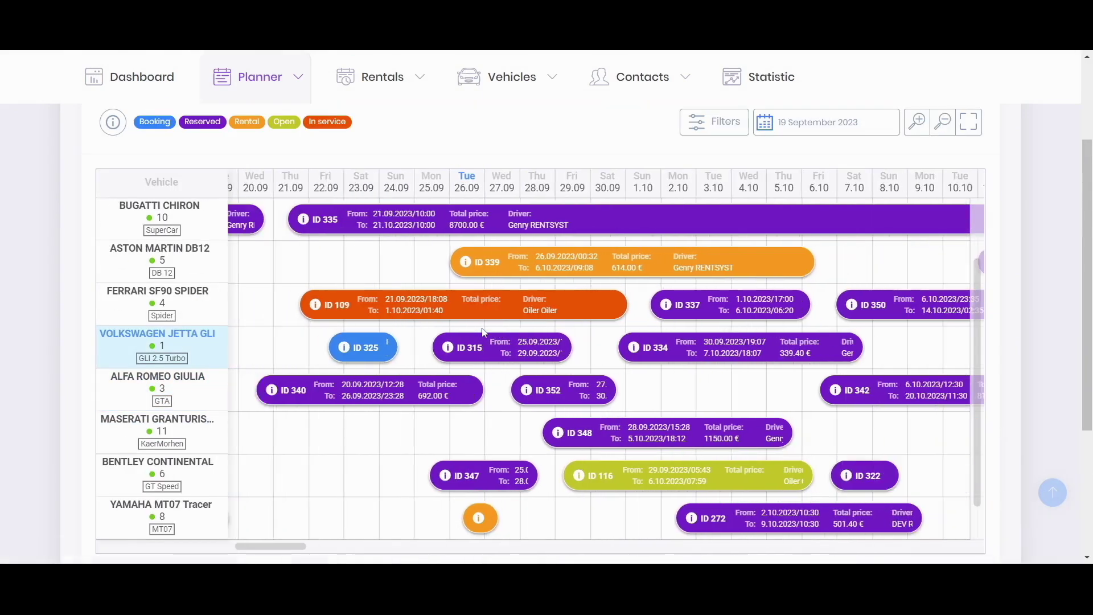
scroll(182, 228, up, 1)
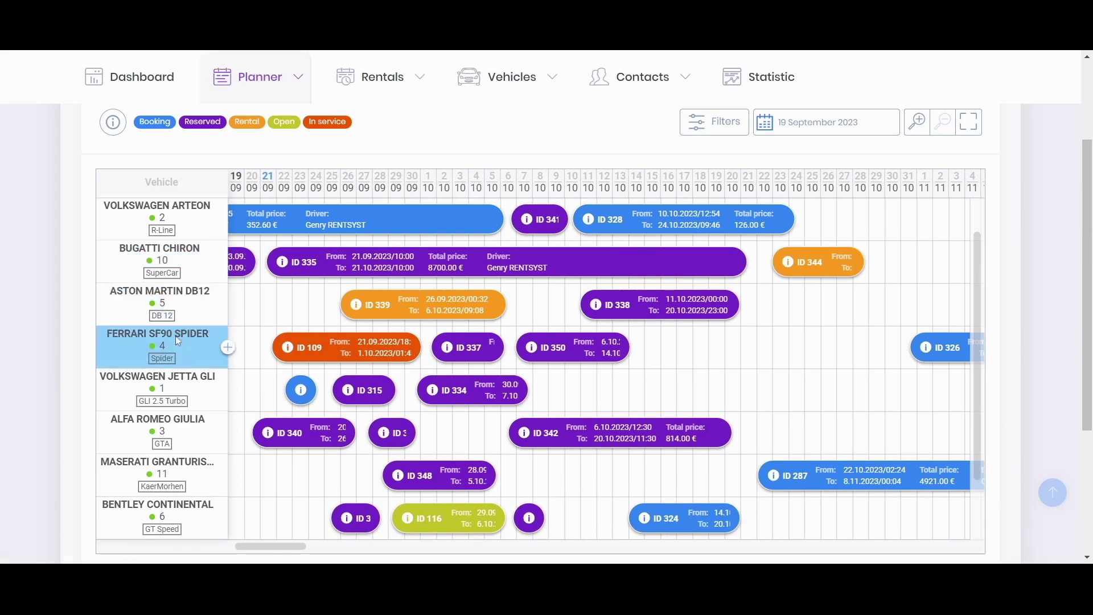
scroll(176, 336, up, 3)
Step: Open a new reservation form from the rental reservations and review the vehicles offered before dates are chosen
mouse_move(367, 162)
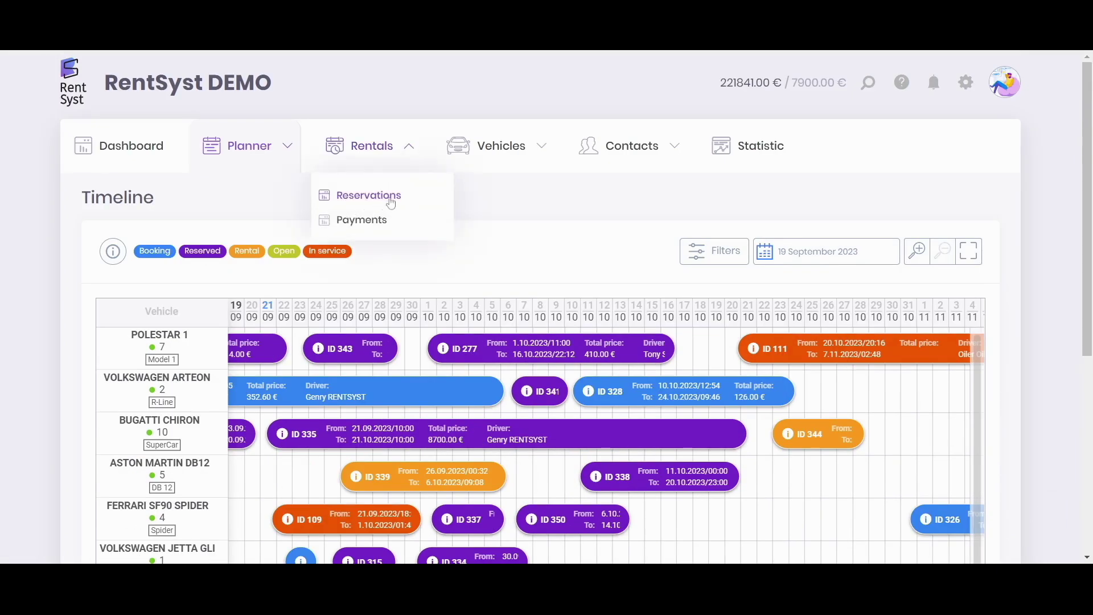
click(391, 203)
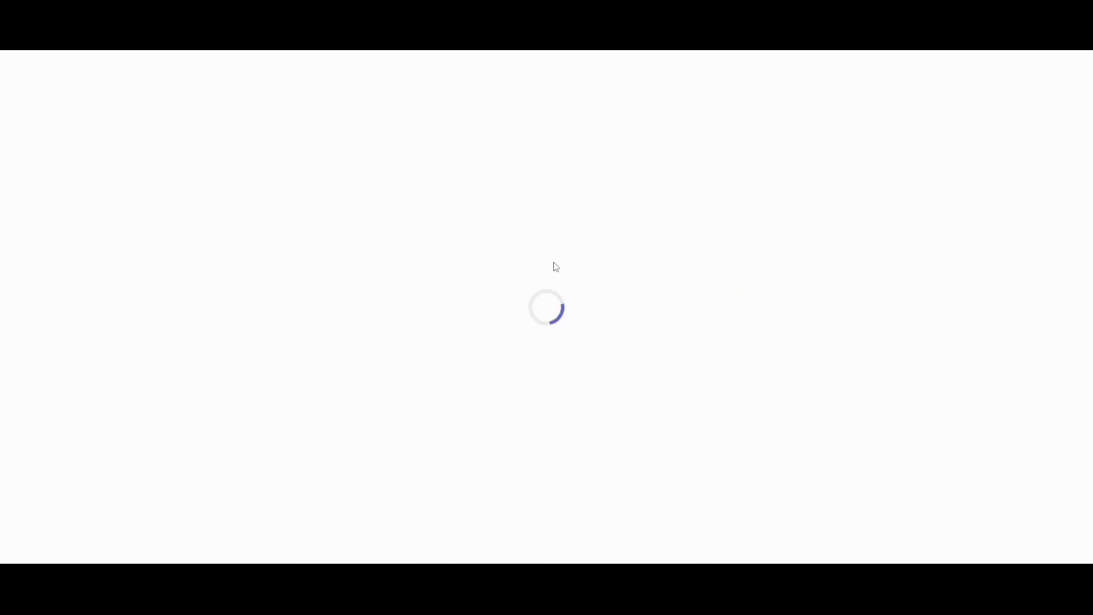
scroll(556, 267, down, 1)
scroll(357, 302, down, 2)
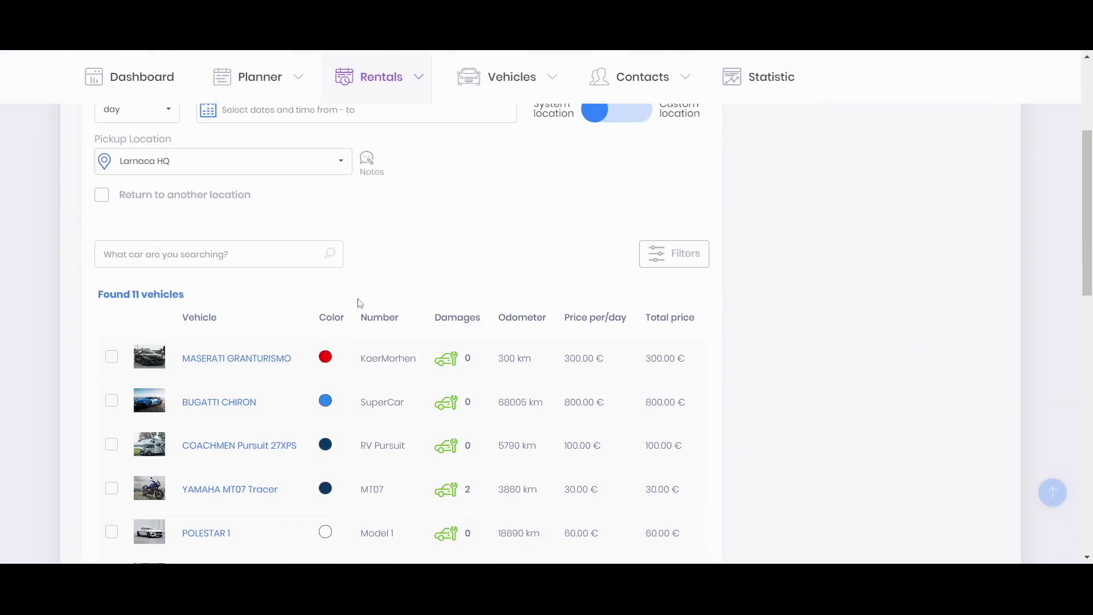
scroll(168, 255, up, 1)
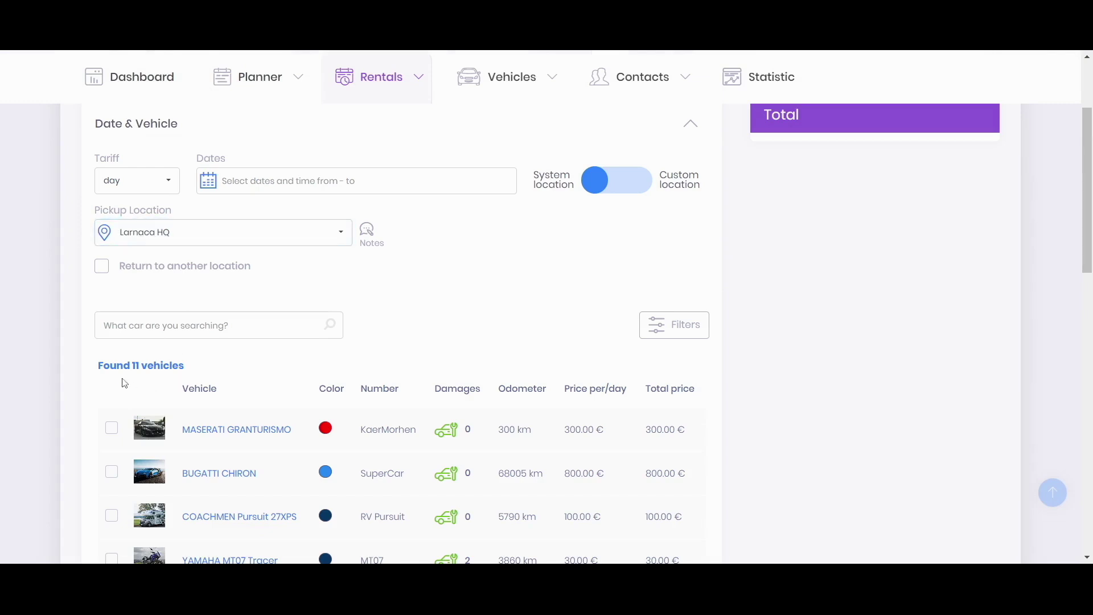
drag(130, 365, 147, 365)
Step: Set the reservation dates to 20.09.2023 10:00 - 27.09.2023 10:00 and check how many vehicles are available
click(262, 181)
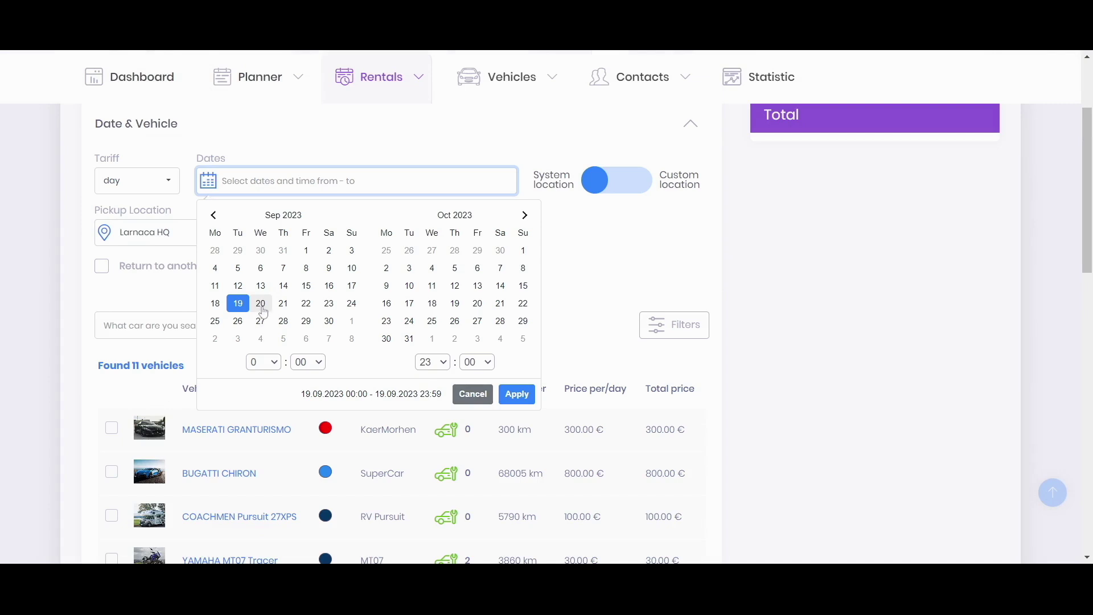
click(261, 306)
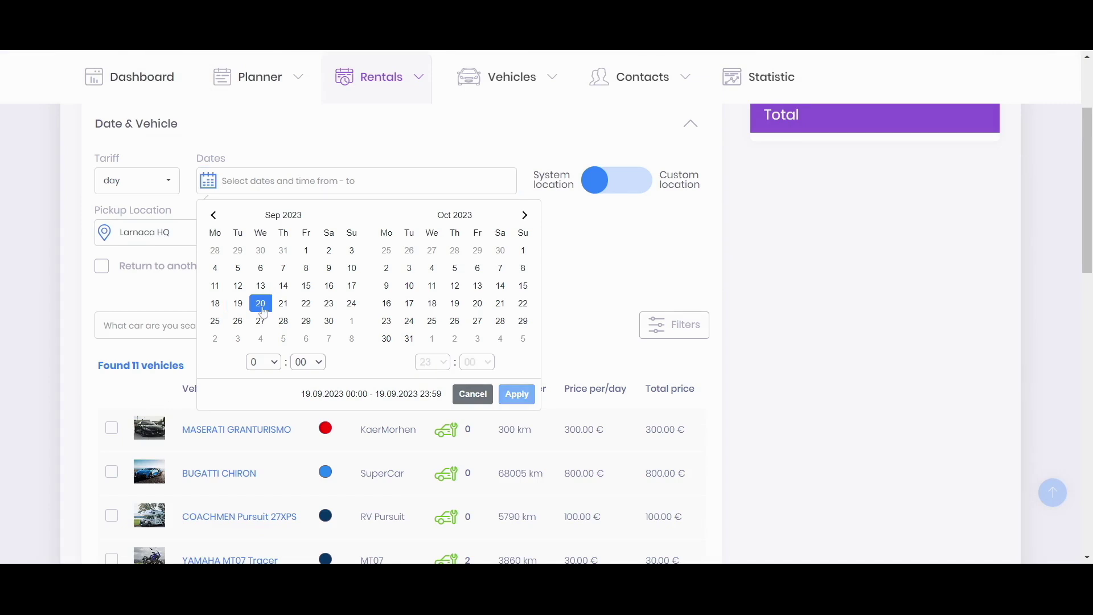
click(262, 322)
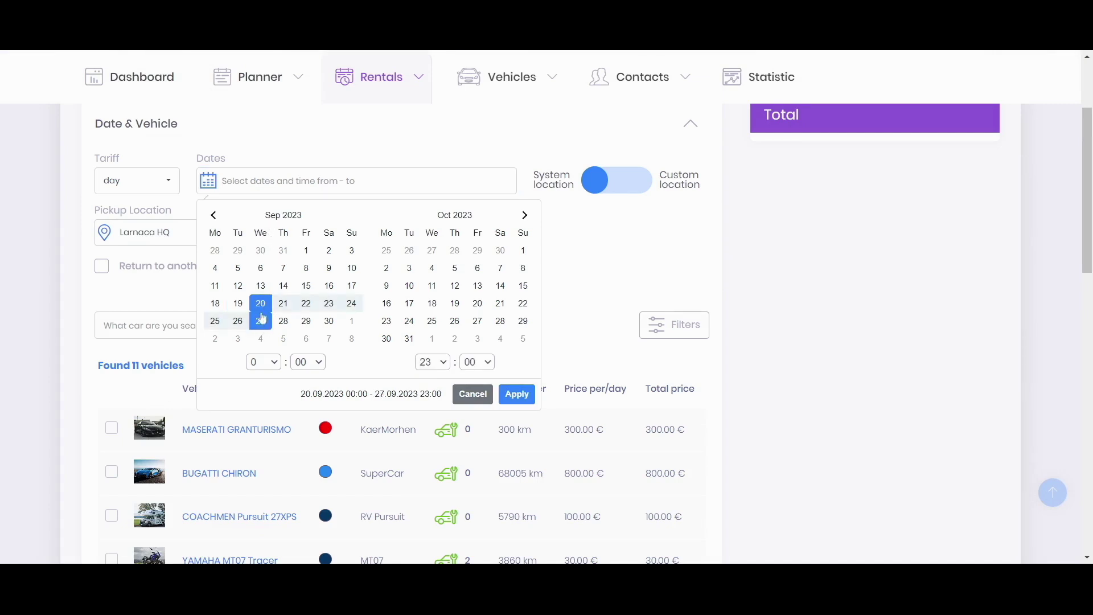
click(267, 359)
click(261, 272)
click(429, 359)
click(432, 273)
click(517, 394)
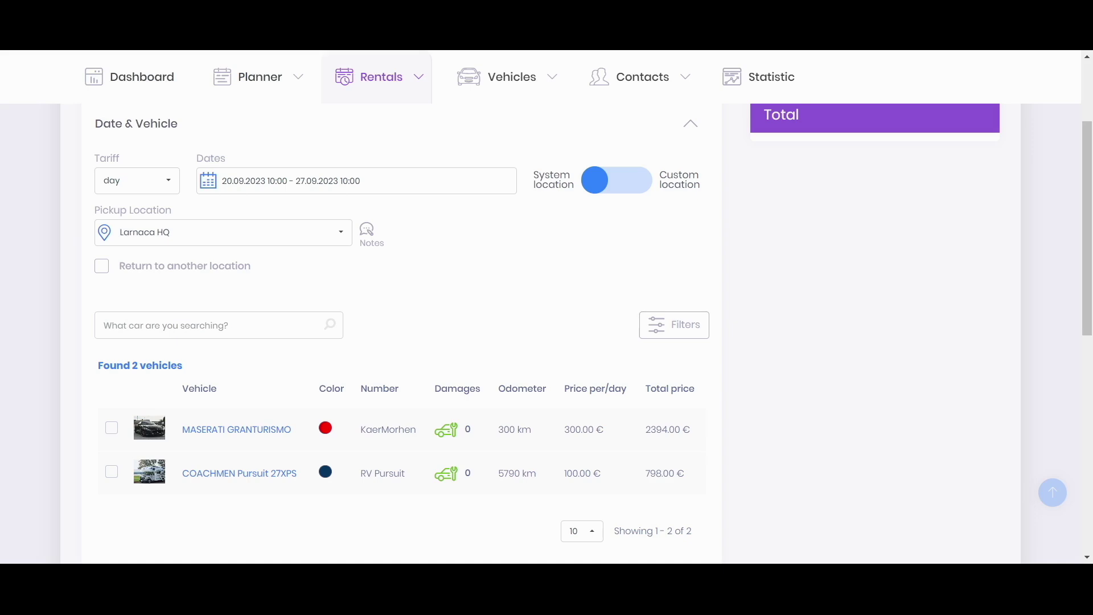
drag(131, 365, 193, 369)
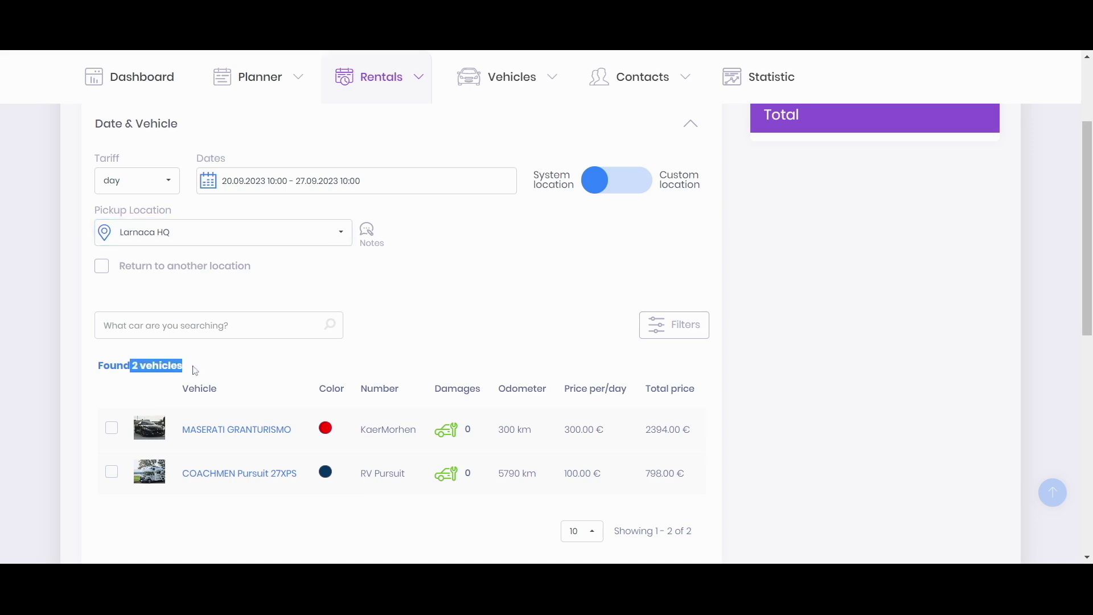
Step: Turn on the OverBooking module in the advanced system settings and save the settings
scroll(664, 241, up, 3)
click(962, 88)
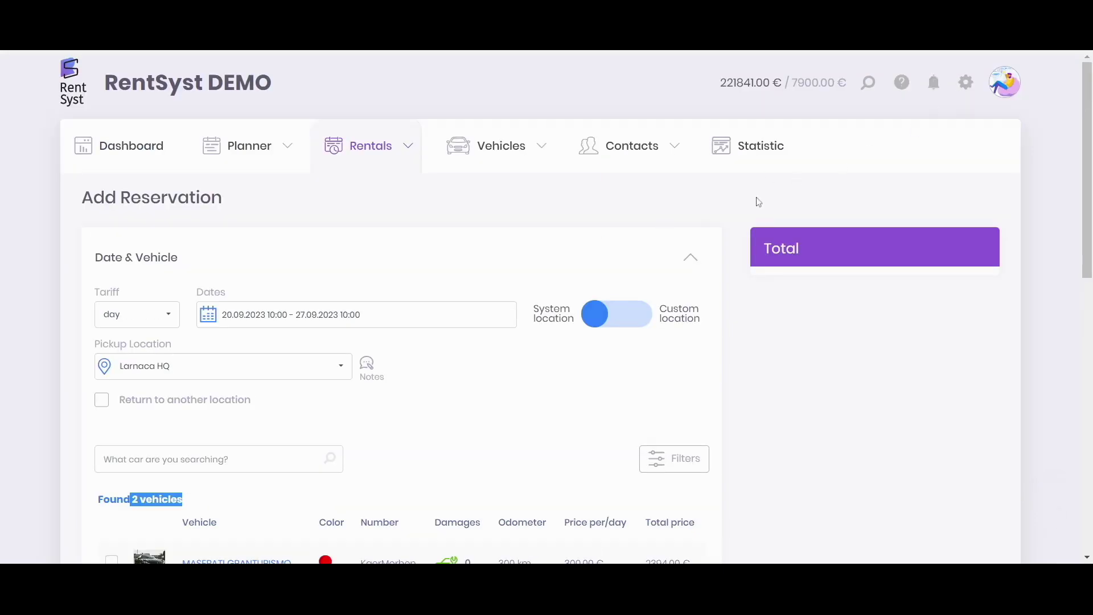
scroll(633, 303, down, 4)
click(937, 251)
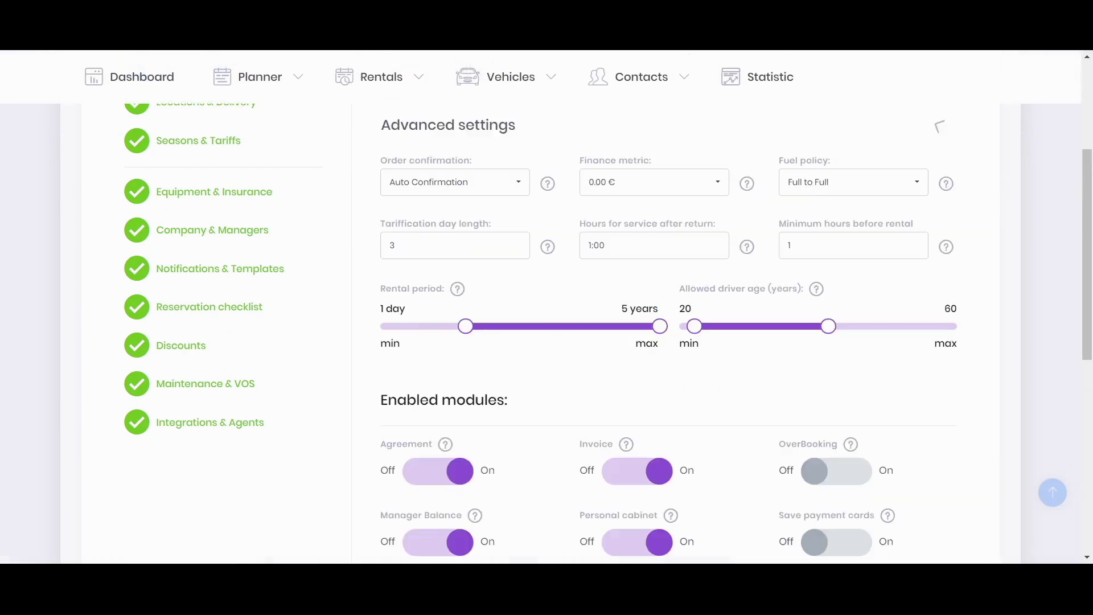
scroll(816, 311, down, 3)
drag(780, 301, 840, 302)
click(829, 336)
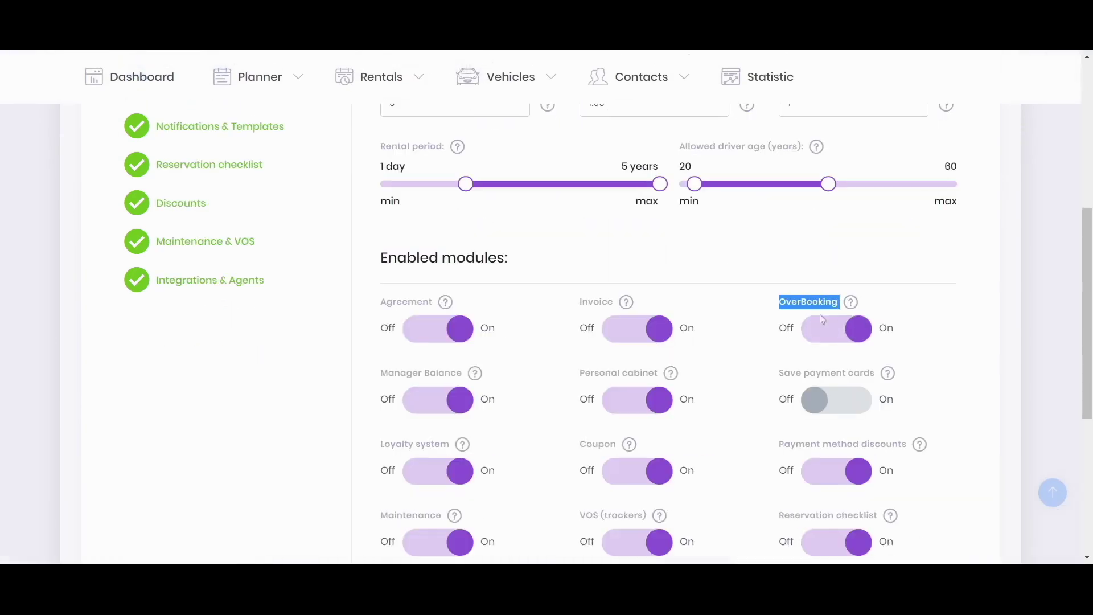
scroll(820, 318, down, 5)
click(631, 387)
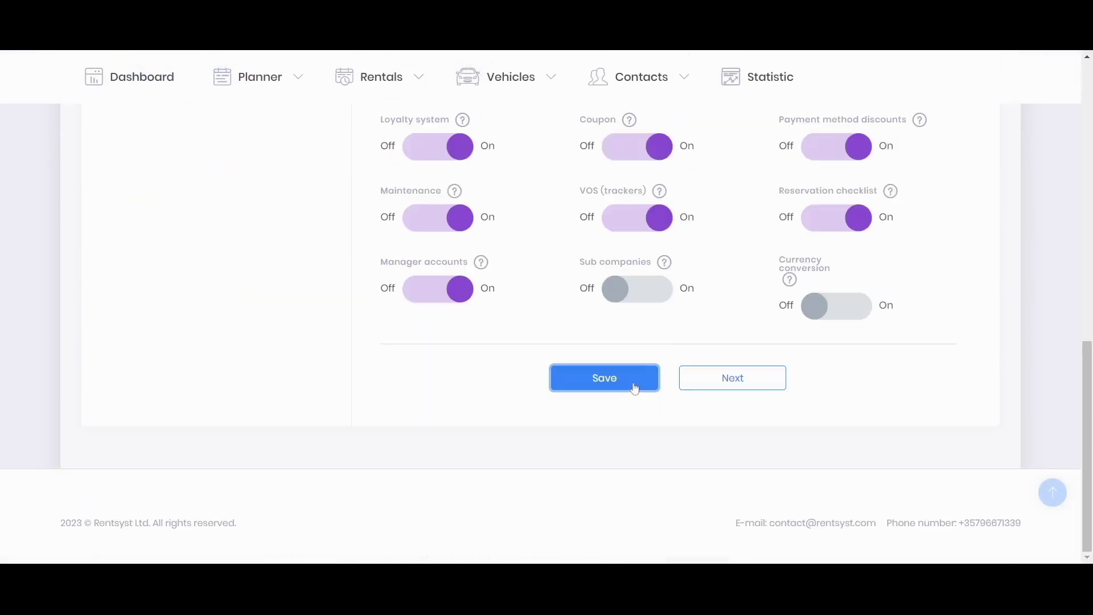
Step: Return to the rental reservations and start adding a new reservation
click(390, 161)
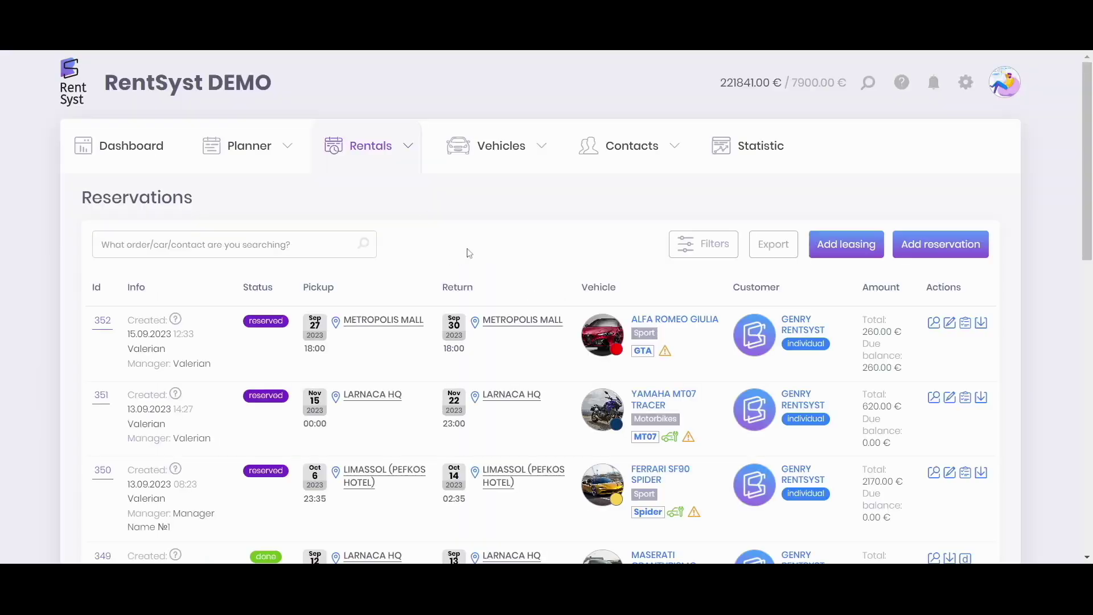
click(922, 253)
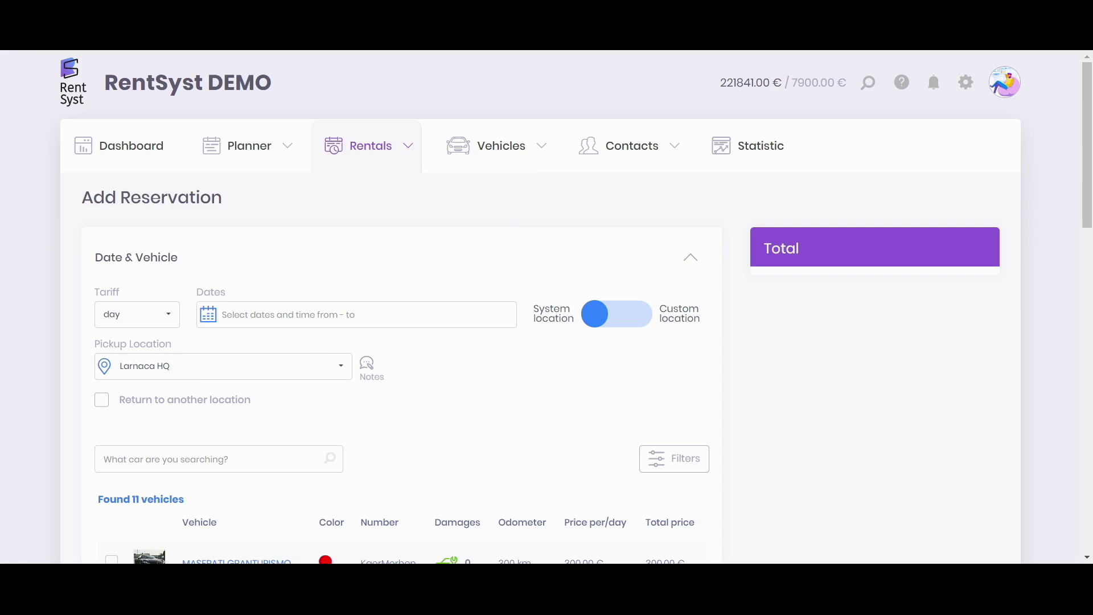
scroll(508, 231, down, 2)
Step: Apply the dates 20.09.2023 10:00 - 27.09.2023 10:00 to the new reservation
click(296, 181)
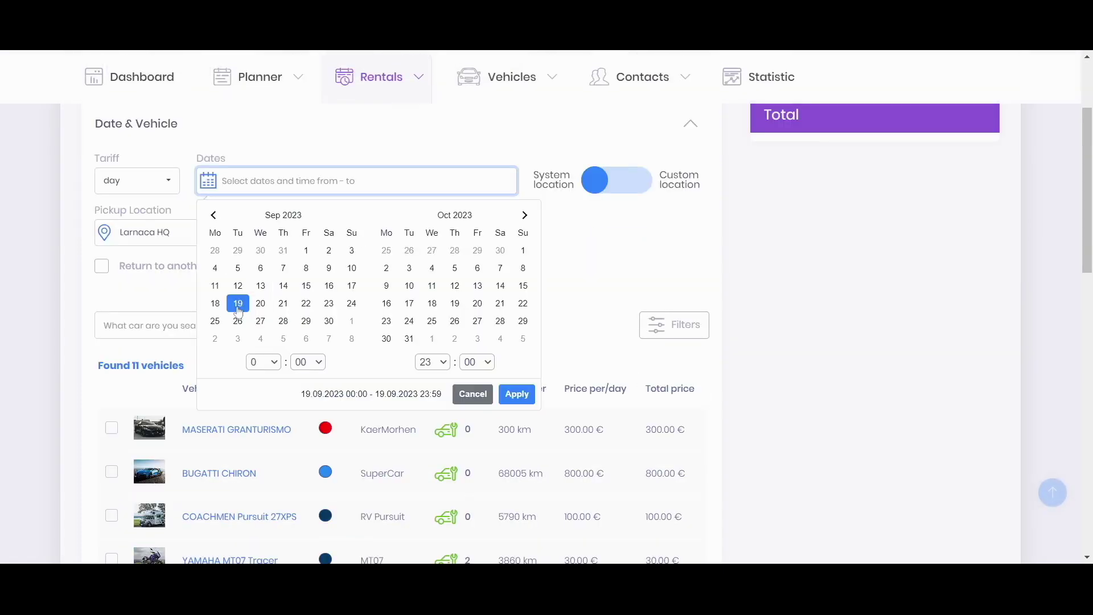
click(260, 302)
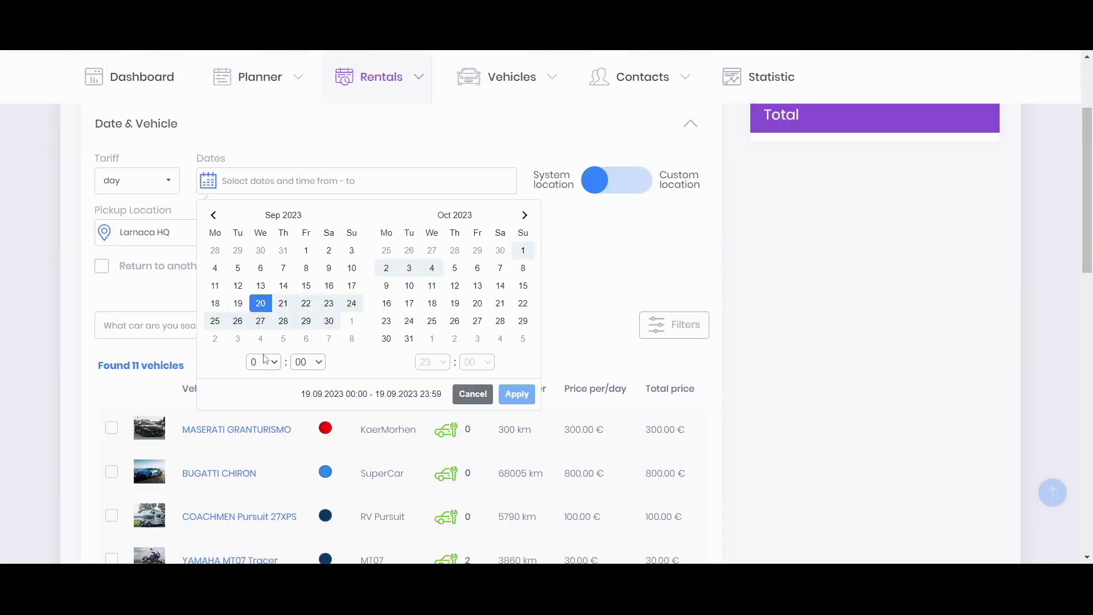
click(261, 321)
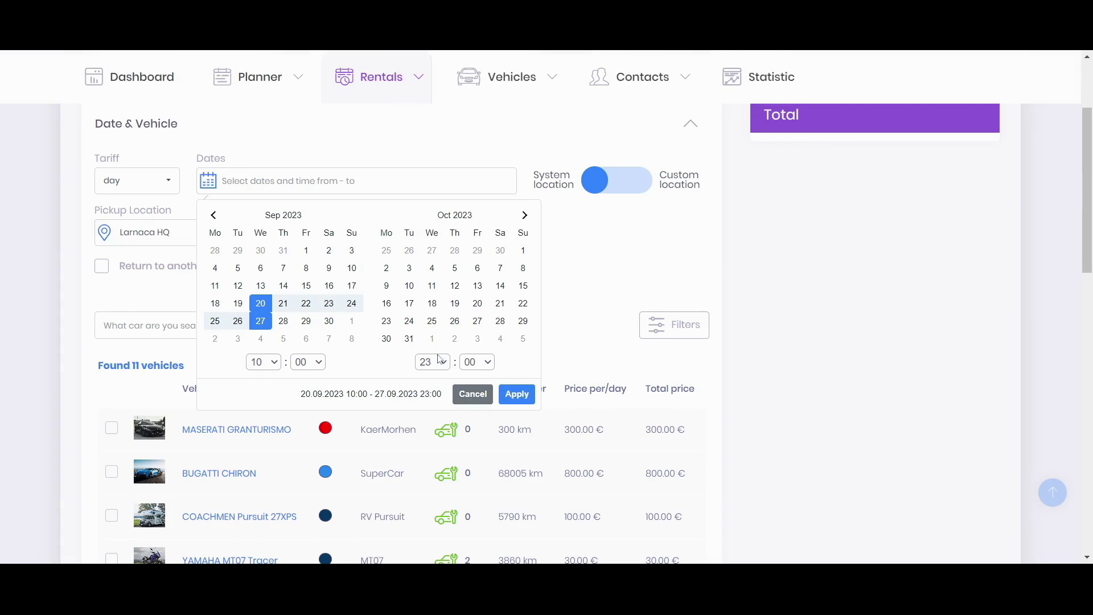
click(517, 394)
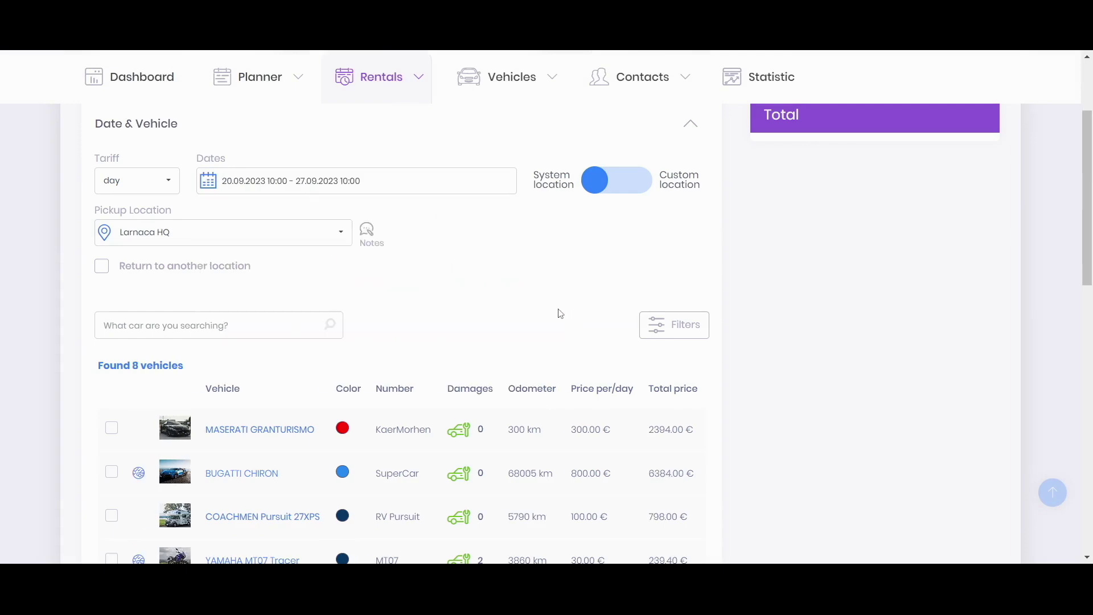
Step: Examine the vehicles offered for the chosen dates with overbooking enabled, and check the pickup location options
scroll(192, 254, down, 3)
scroll(236, 261, up, 3)
scroll(201, 345, down, 2)
drag(132, 294, 201, 296)
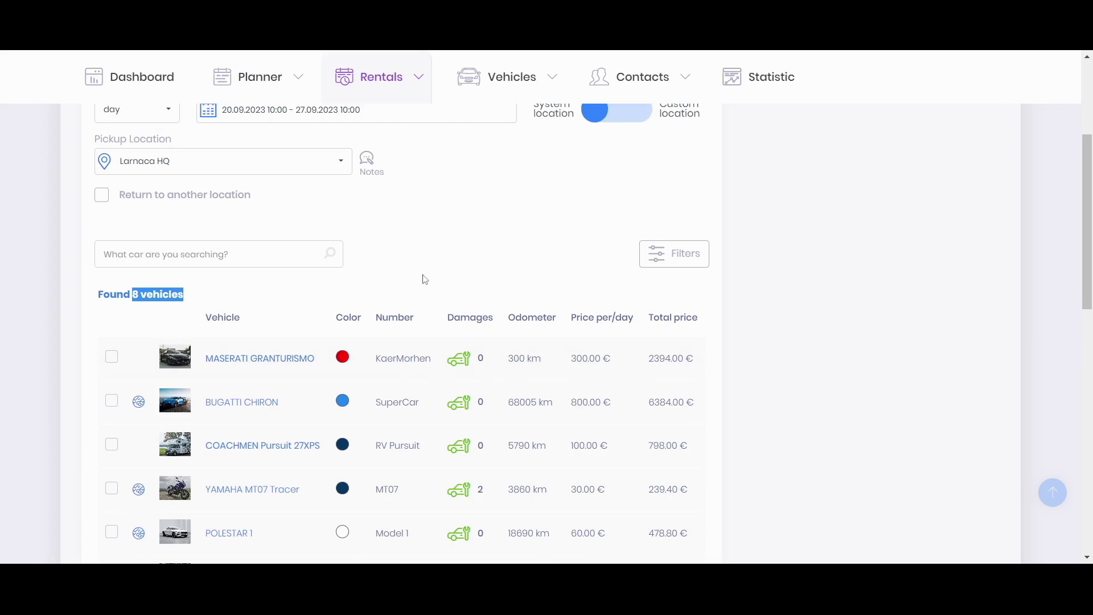
scroll(478, 264, down, 1)
scroll(444, 253, down, 1)
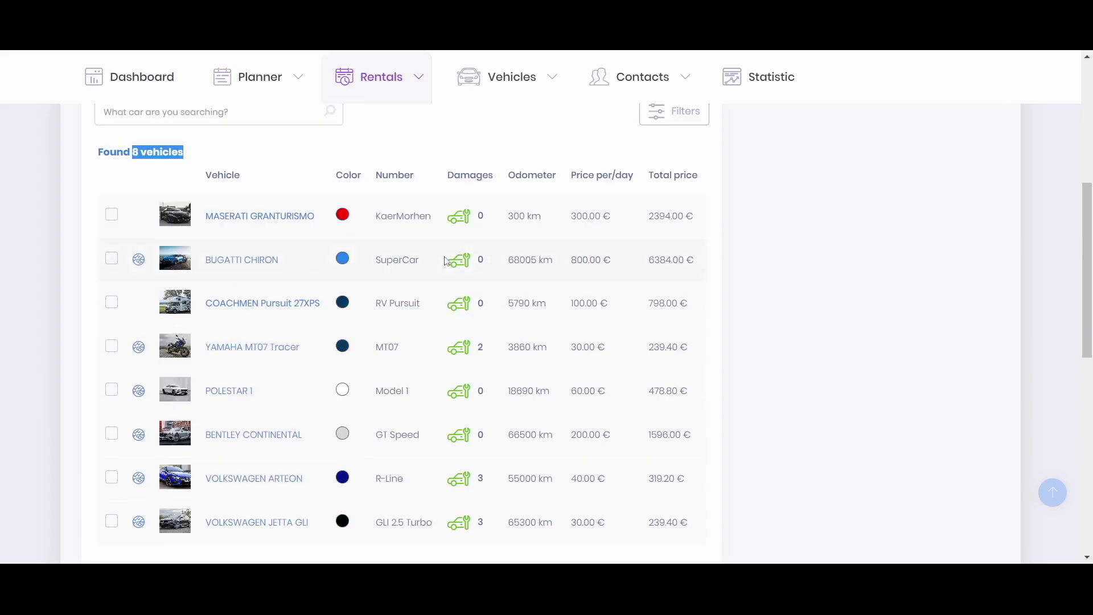
scroll(228, 253, up, 1)
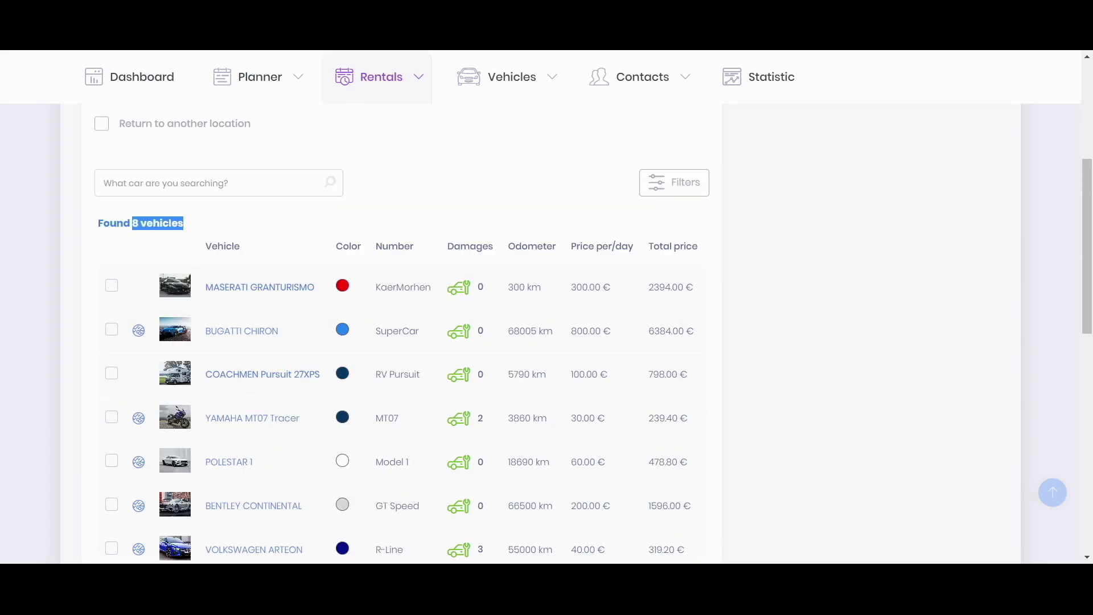
scroll(147, 238, up, 2)
click(149, 238)
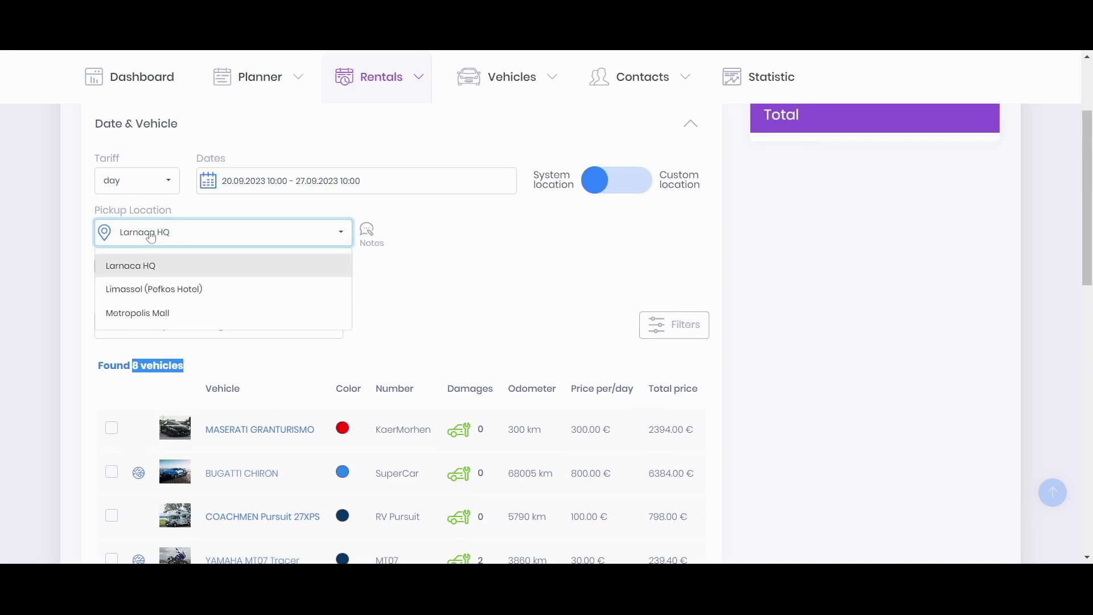
scroll(541, 250, down, 4)
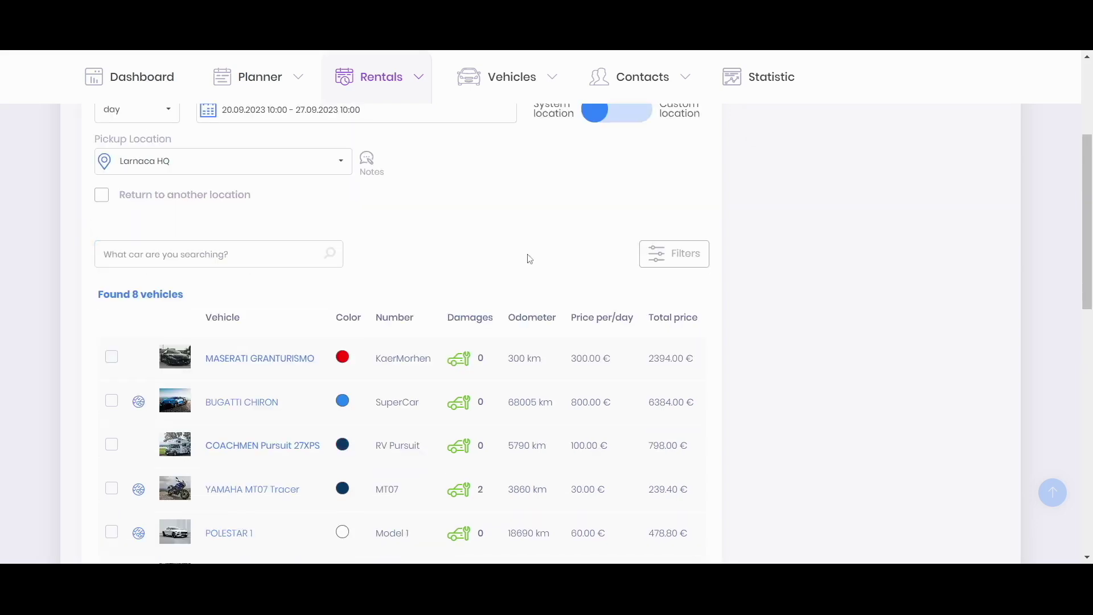
scroll(455, 243, up, 1)
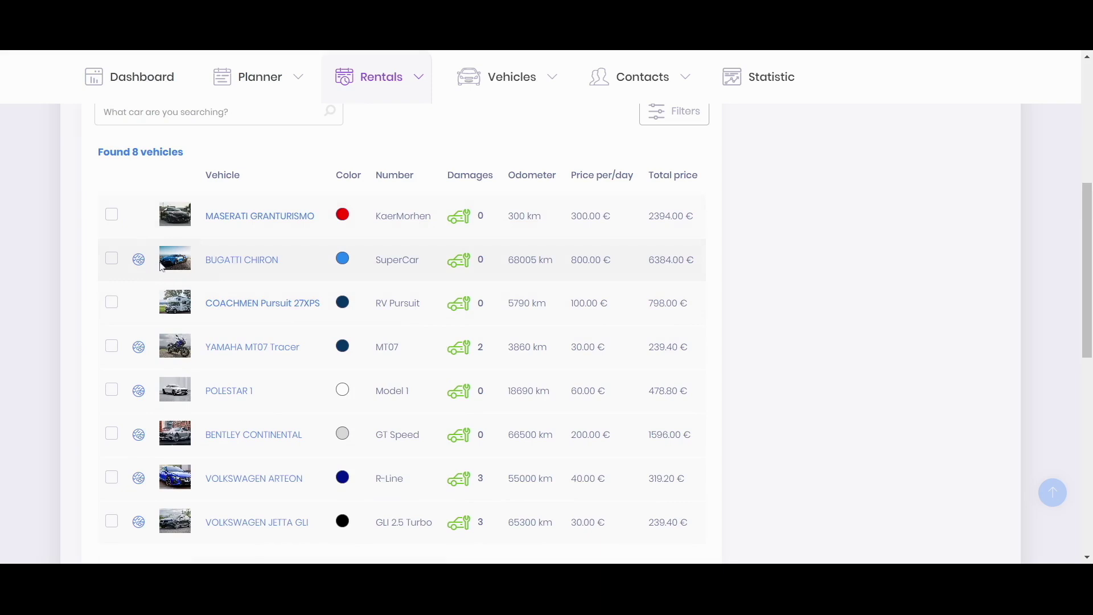
Step: Check the existing-booking indicators of the offered vehicles, and choose the BENTLEY CONTINENTAL GT Speed for the reservation
click(270, 304)
mouse_move(141, 269)
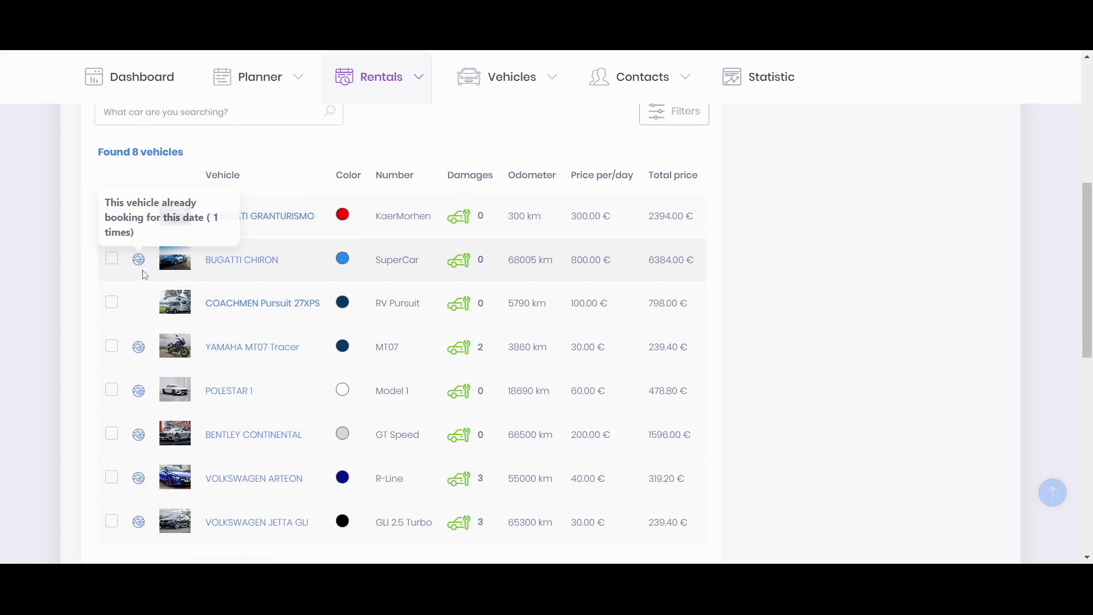
mouse_move(142, 348)
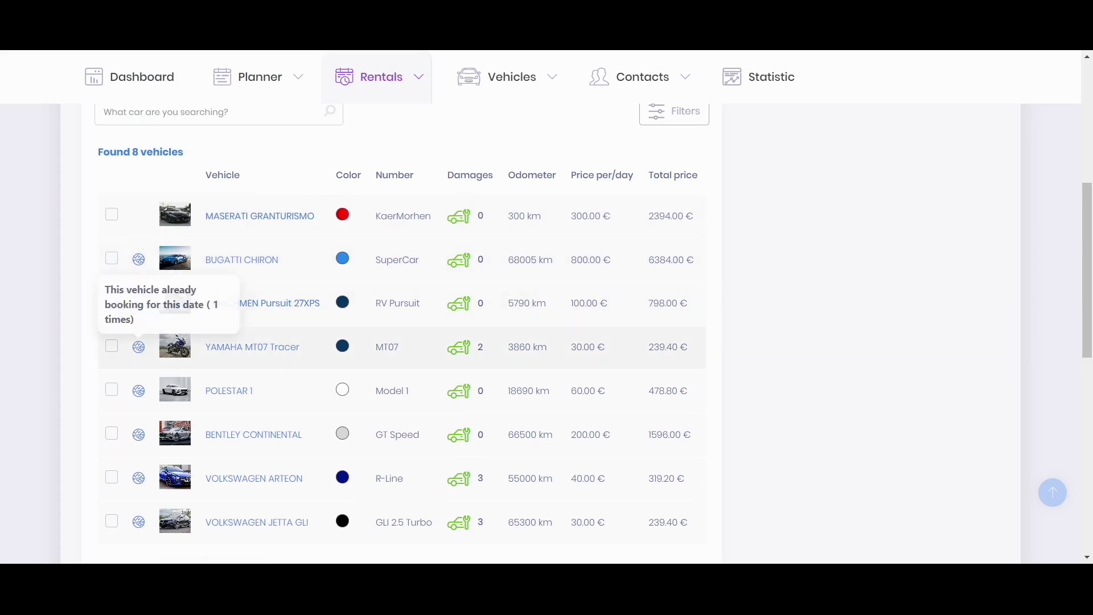
mouse_move(142, 394)
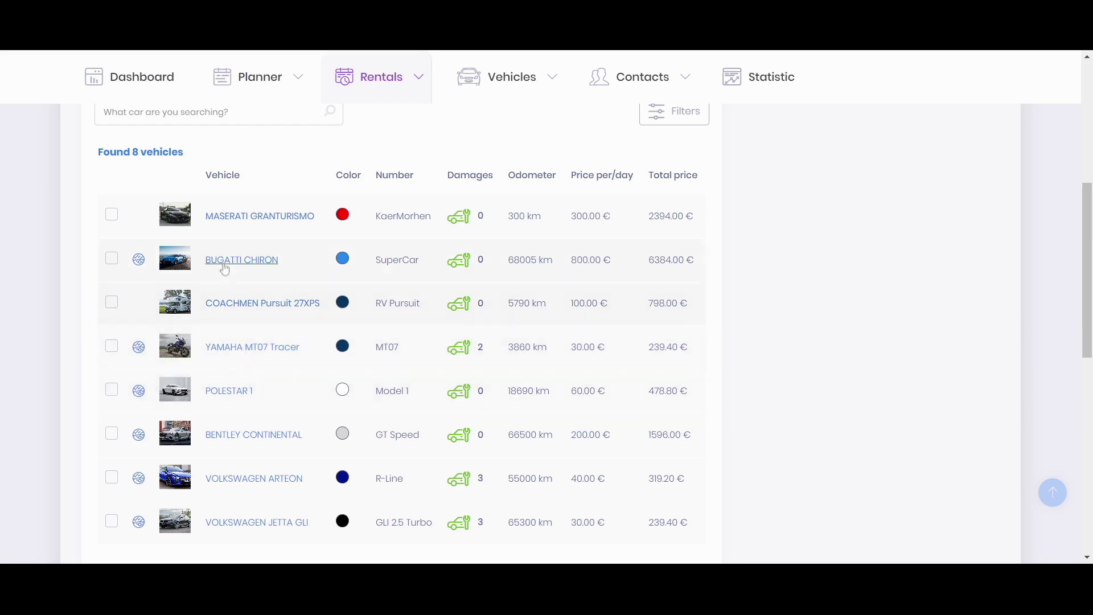
click(116, 265)
scroll(219, 325, down, 3)
click(111, 292)
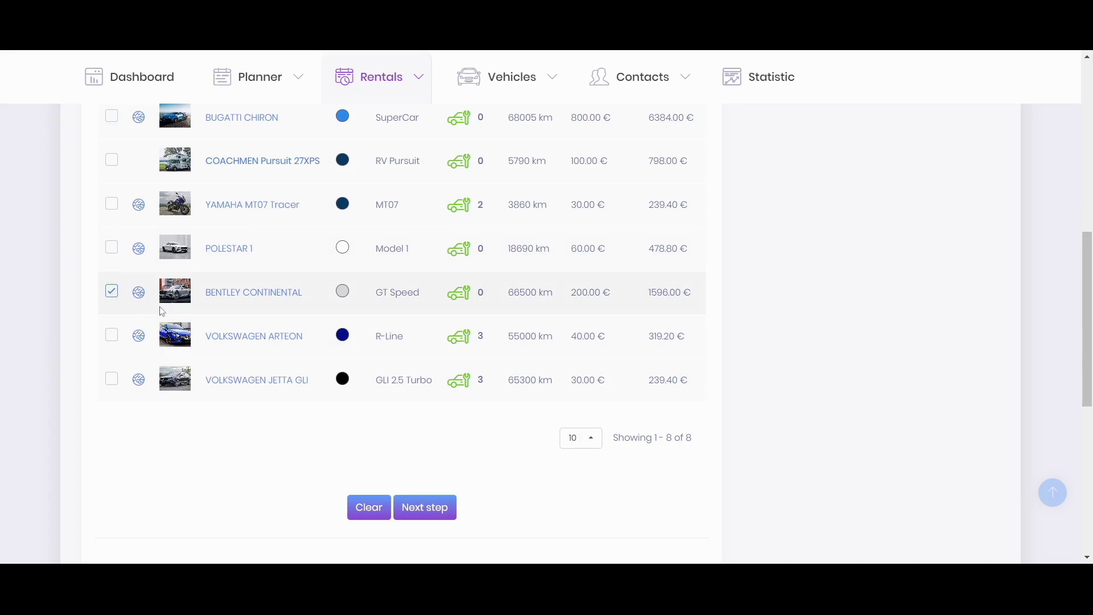
click(432, 511)
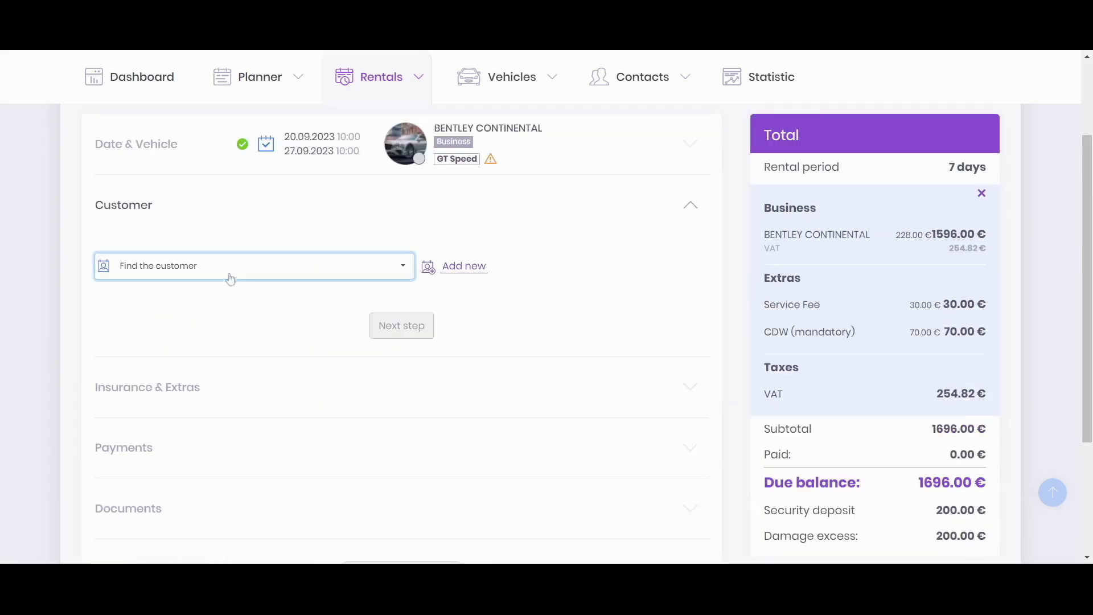
Step: Search for the existing customer by the first letters of the name and assign the customer to the reservation
click(167, 270)
text(gen)
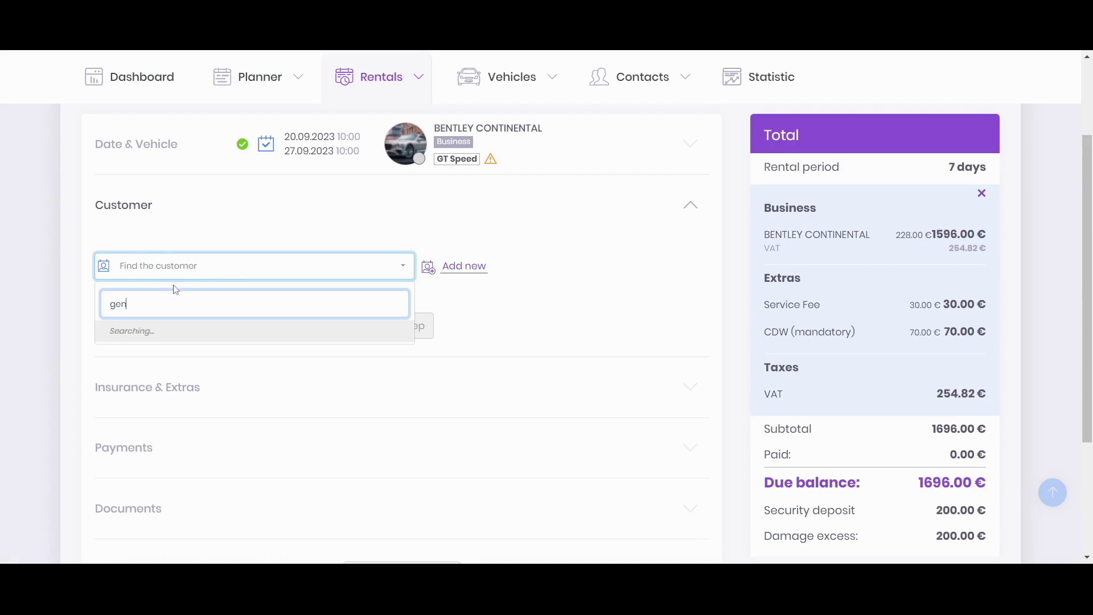
click(142, 334)
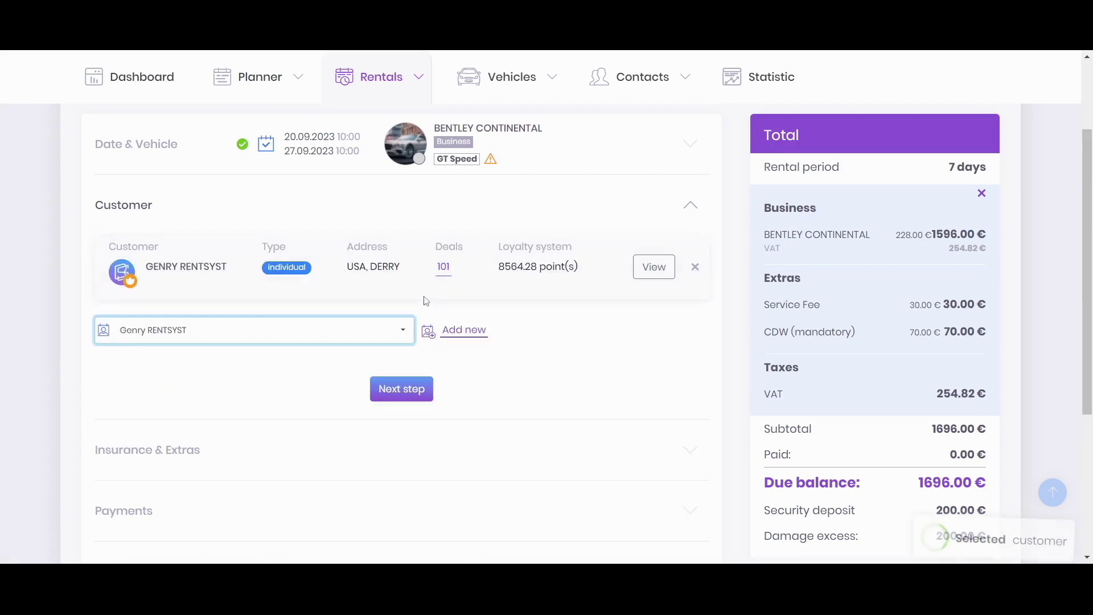
Step: Continue through the insurance, extras and payments sections with the default entries, and confirm the reservation
click(406, 389)
click(407, 450)
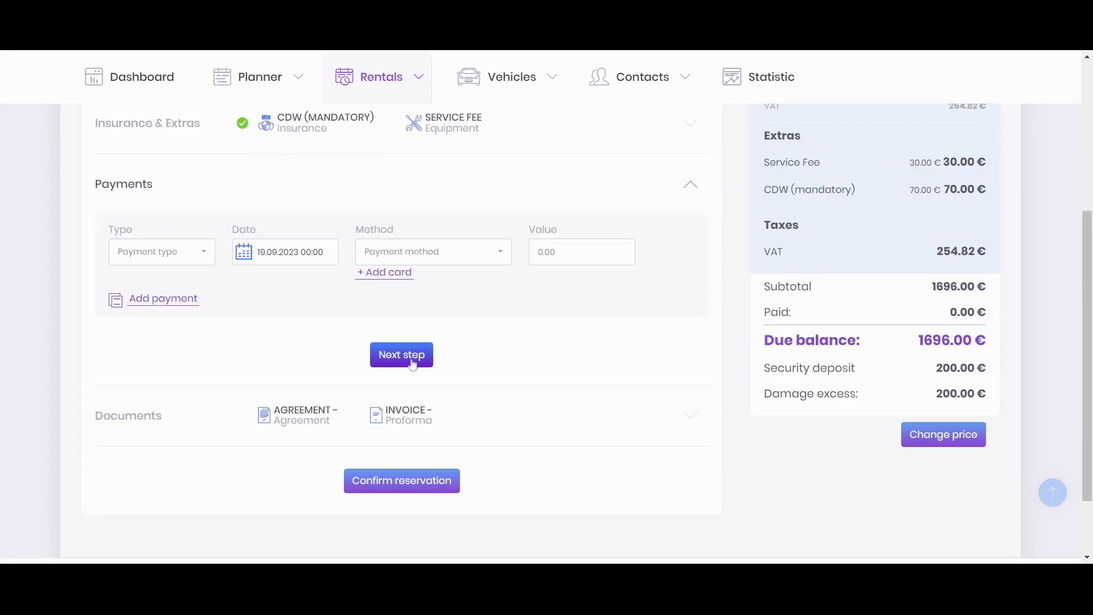
click(403, 355)
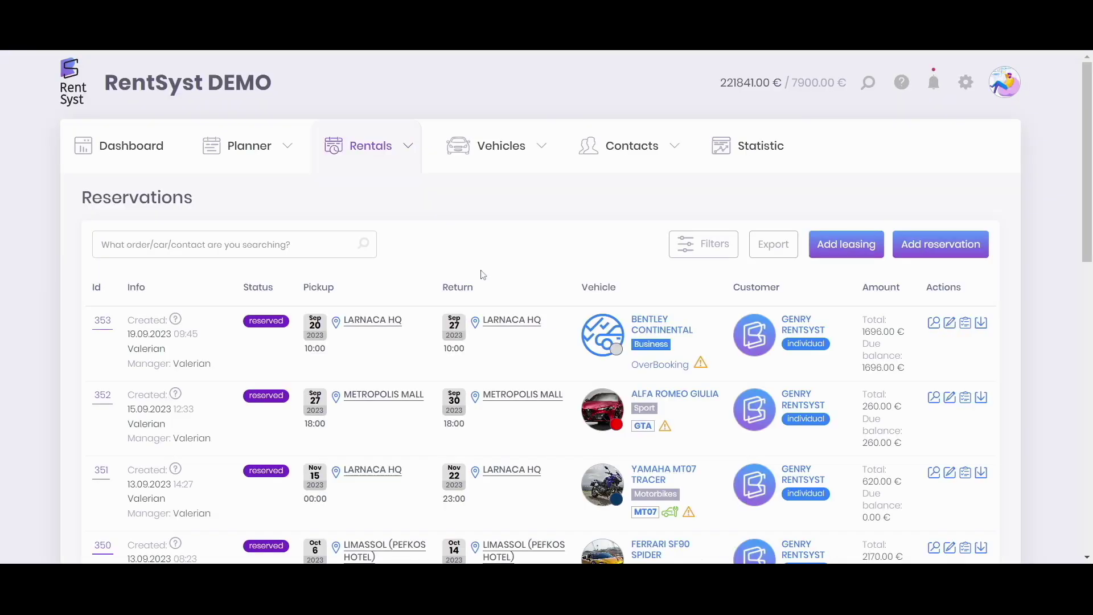
Step: Examine the new BENTLEY CONTINENTAL reservation in the reservations list, including its OverBooking label
triple_click(240, 206)
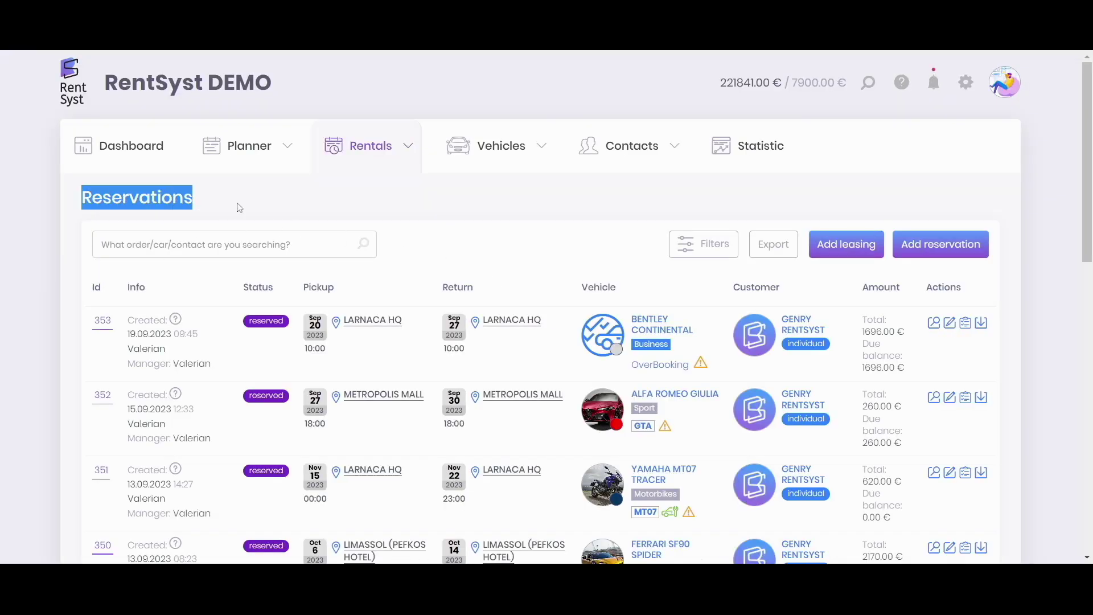
click(561, 203)
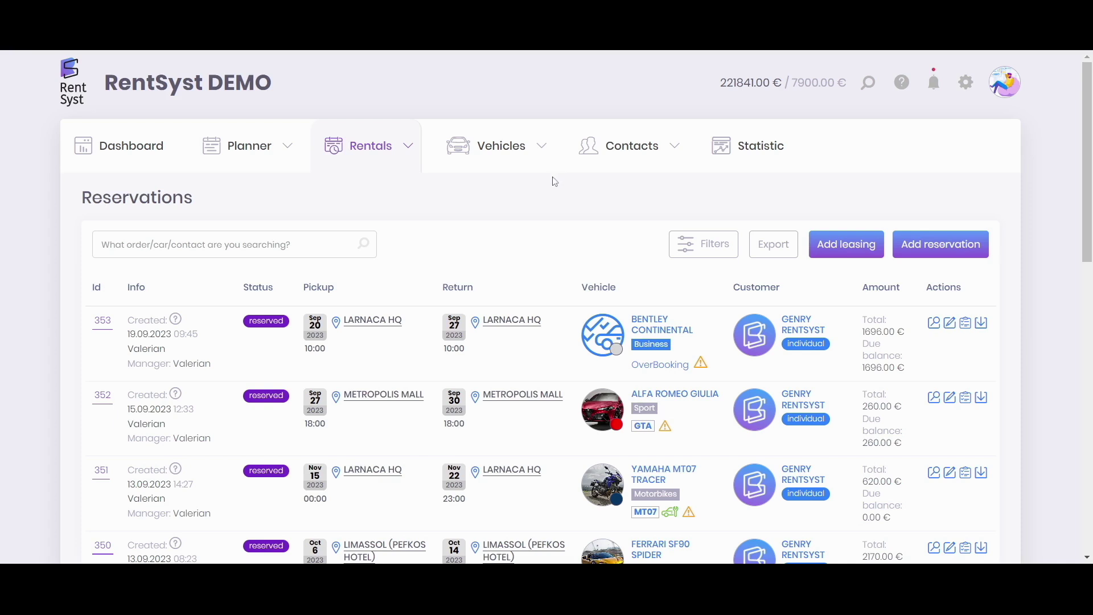
scroll(556, 181, down, 1)
drag(630, 302, 703, 302)
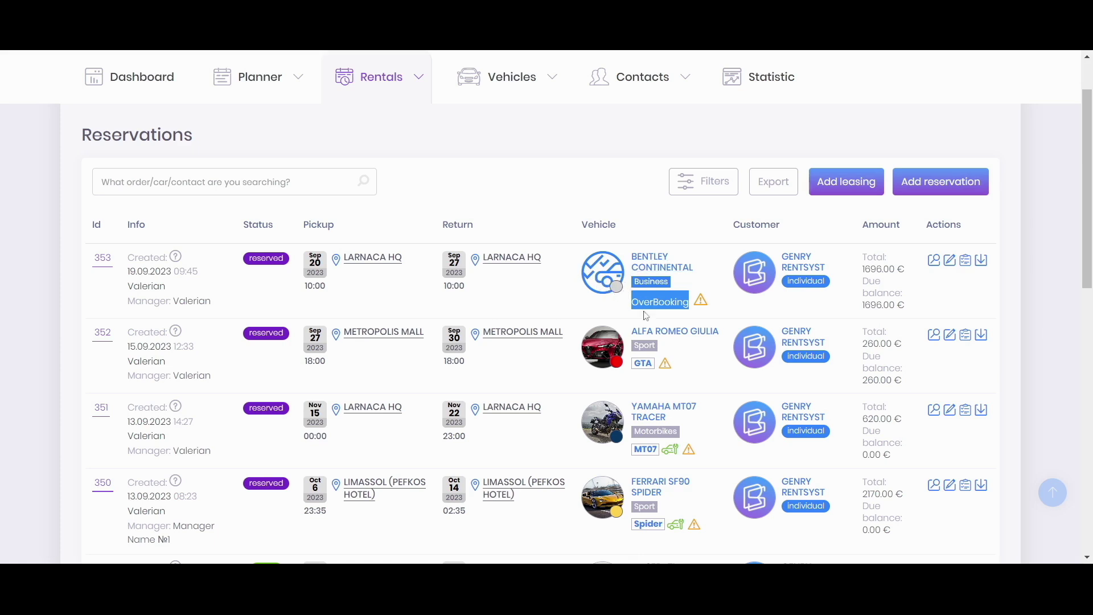
Step: Open the planner timeline and find the Overbooking row of the BENTLEY CONTINENTAL with reservation ID 353
scroll(572, 291, up, 1)
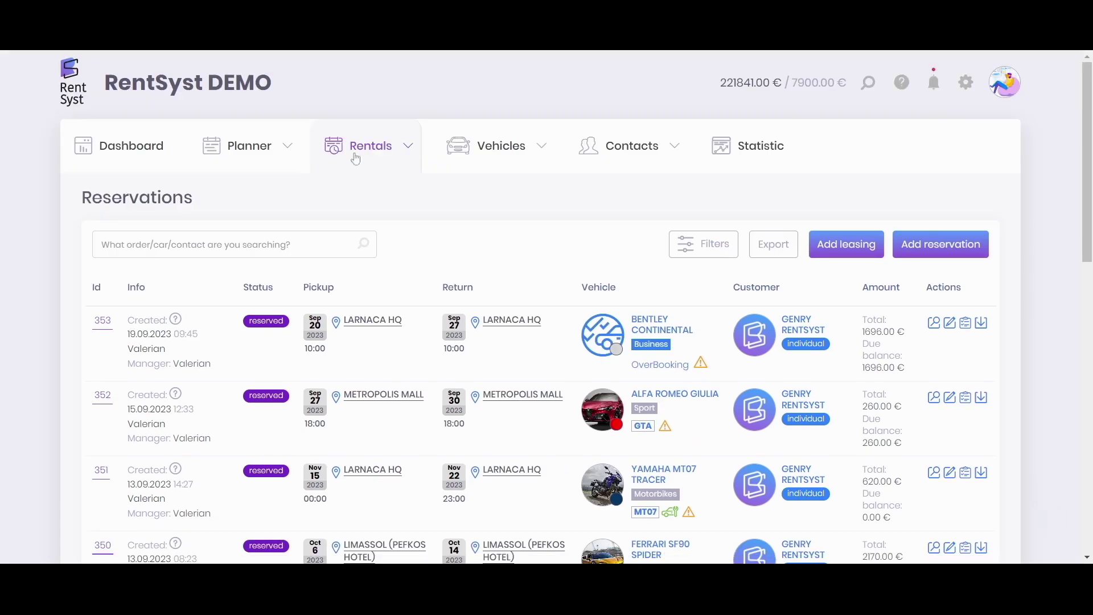
mouse_move(290, 192)
click(235, 224)
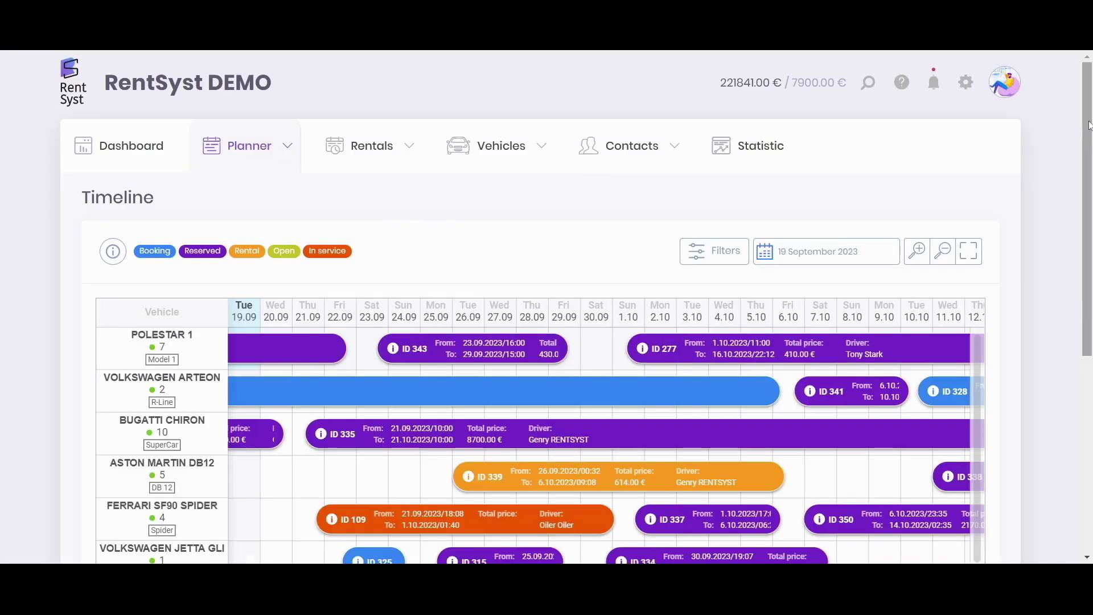
drag(1090, 127, 1090, 137)
scroll(524, 353, down, 3)
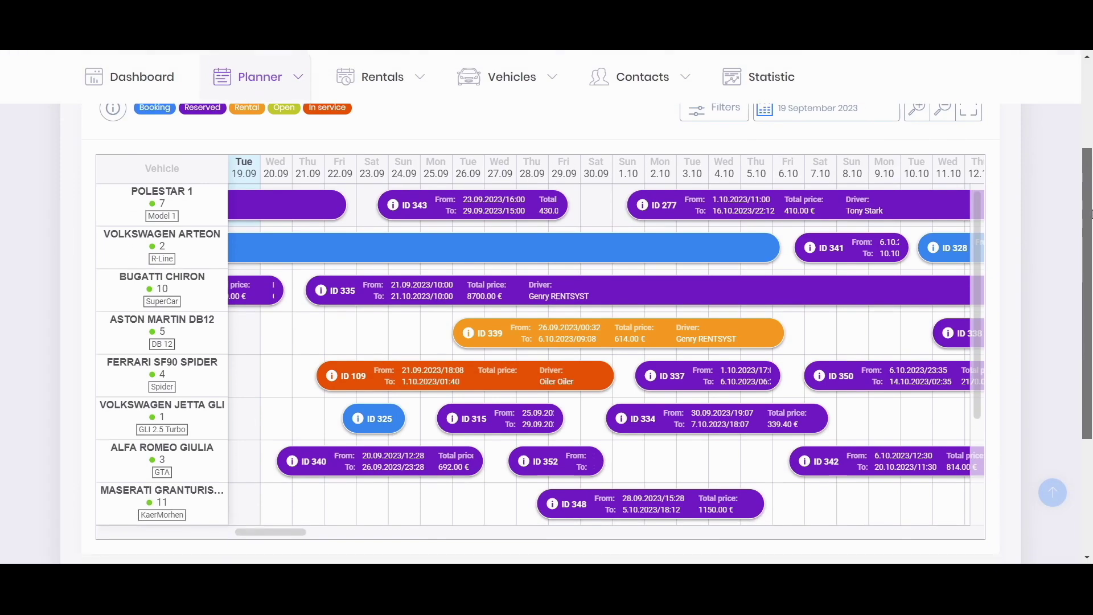
scroll(164, 302, down, 5)
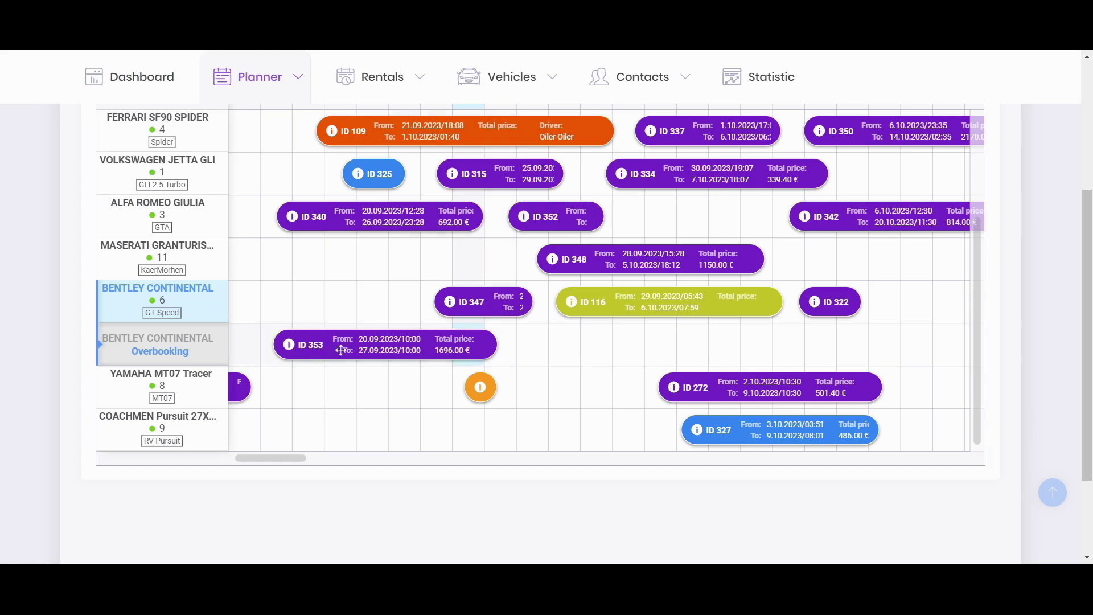
Step: Try to shift reservation ID 347 on the BENTLEY CONTINENTAL row of the timeline, and decline the date change
mouse_move(472, 301)
mouse_down()
mouse_move(471, 324)
mouse_move(475, 304)
mouse_up()
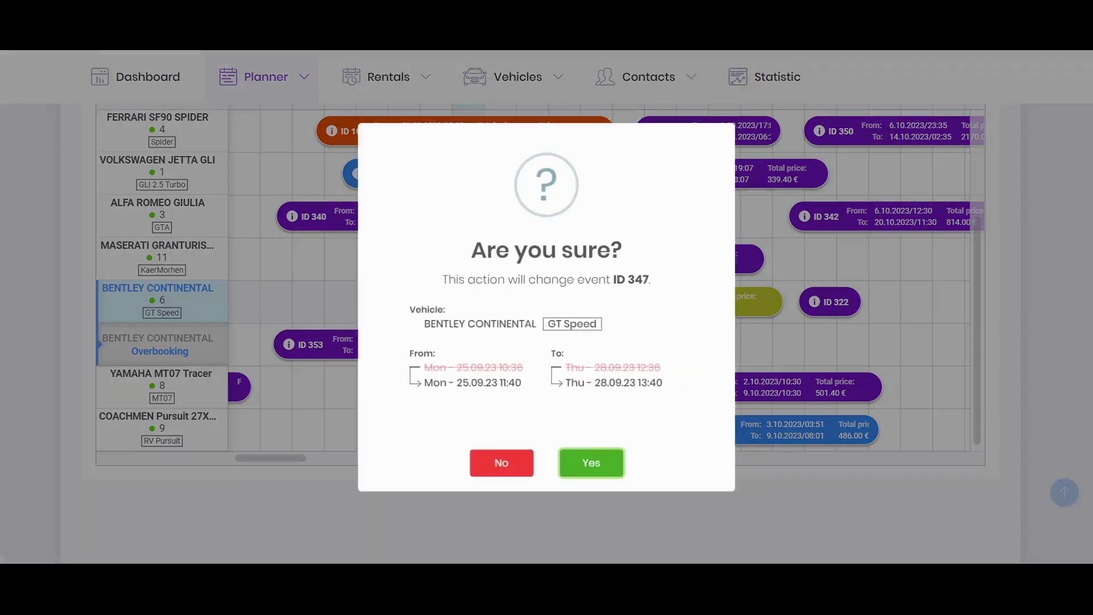
click(501, 462)
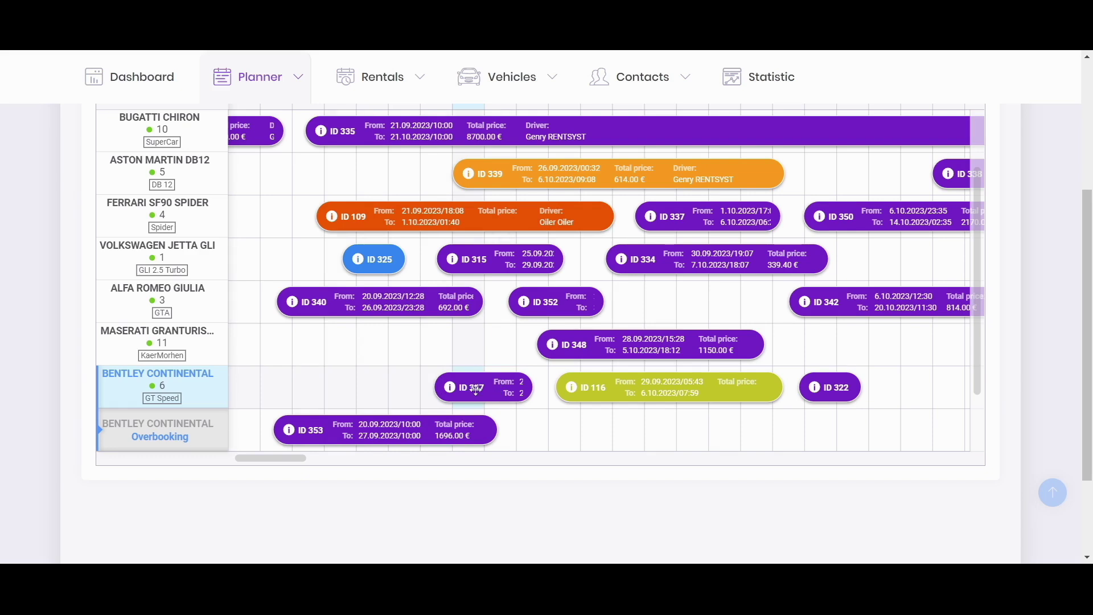
scroll(490, 389, down, 1)
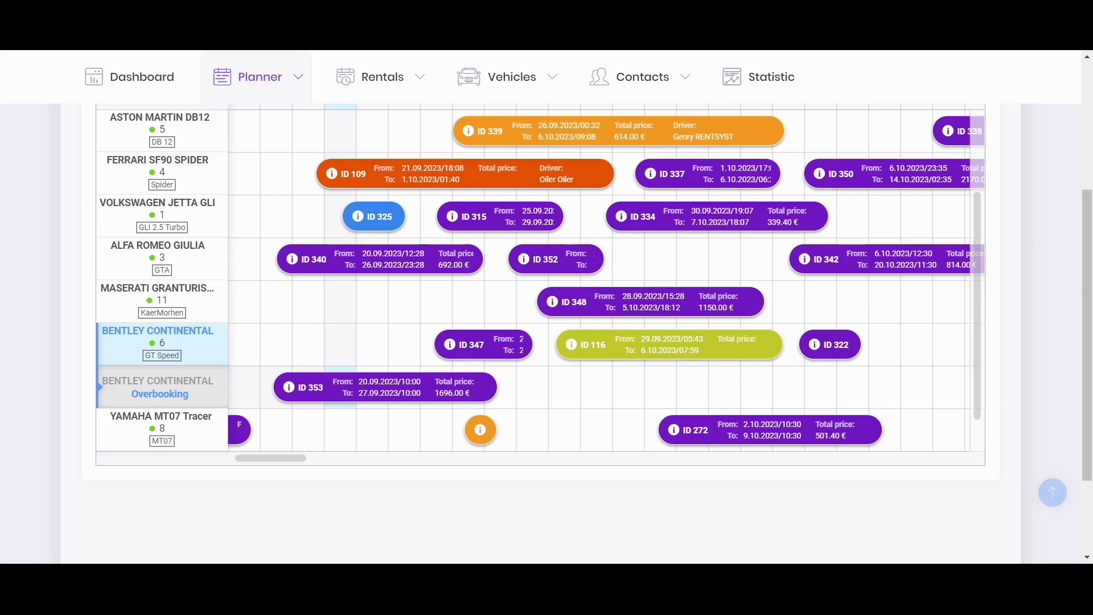
scroll(362, 378, up, 5)
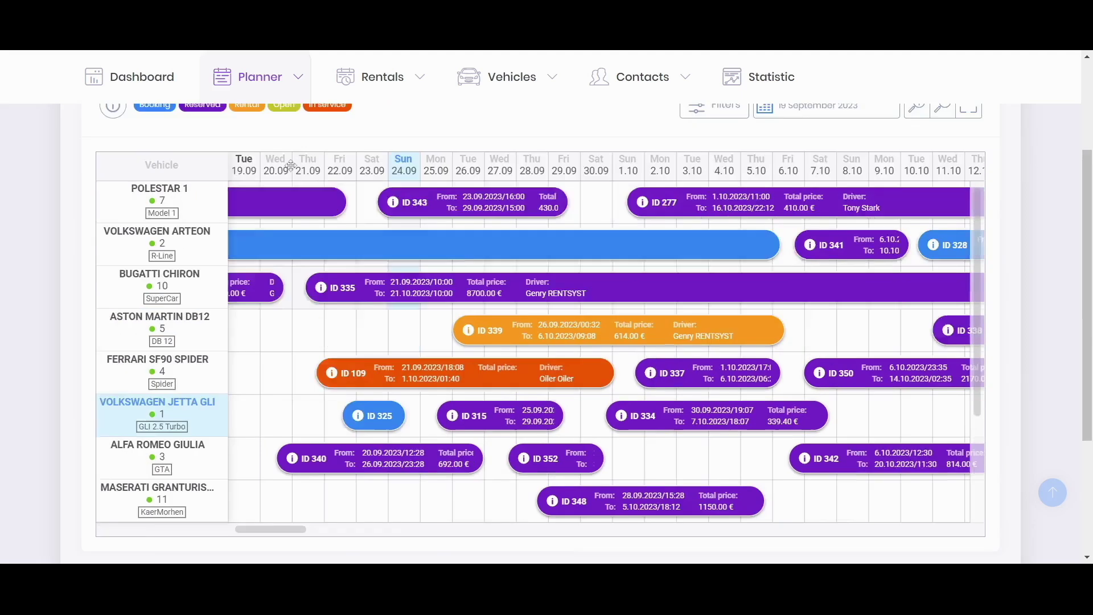